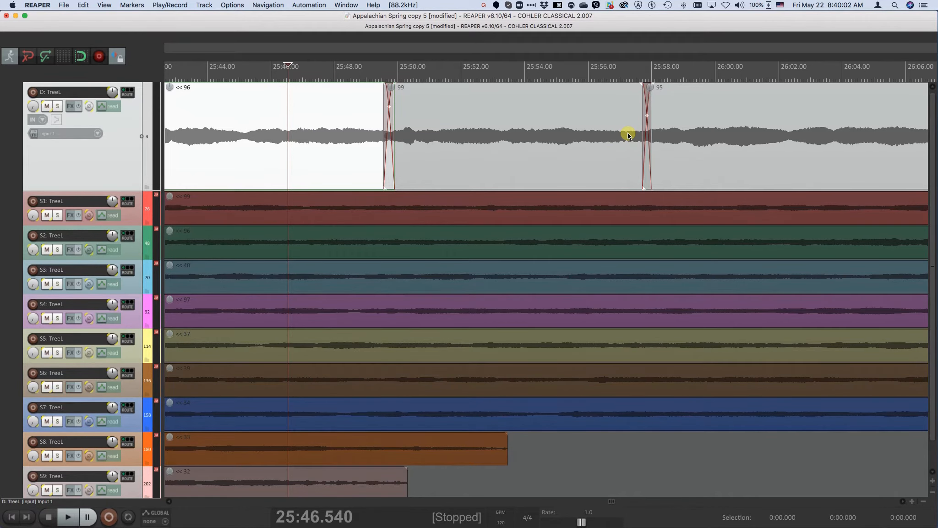
- Open the crossfade between items 99 and 95 in the crossfade editor and widen it by moving both item edges slightly outward
{"action": "key", "text": "f"}
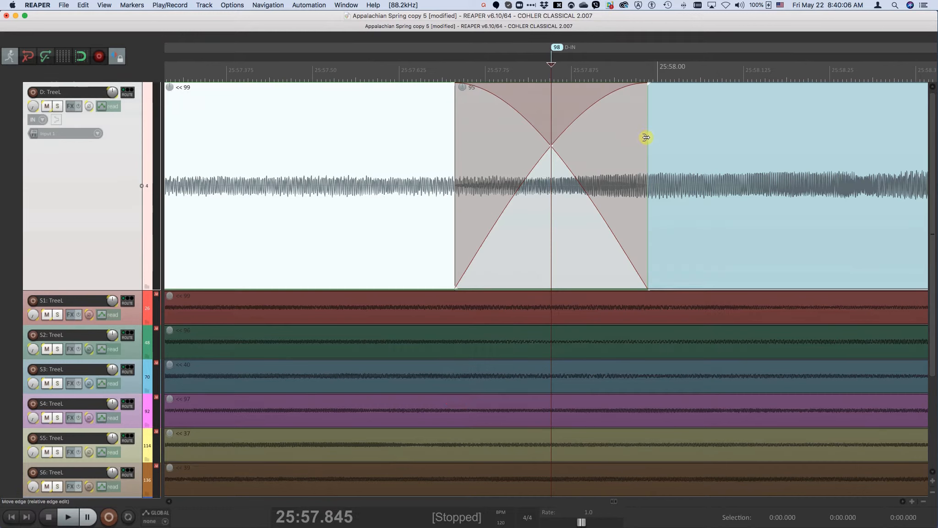
{"action": "mouse_move", "coordinate": [645, 139]}
{"action": "left_mouse_down"}
{"action": "mouse_move", "coordinate": [747, 143]}
{"action": "mouse_move", "coordinate": [652, 147]}
{"action": "left_mouse_up"}
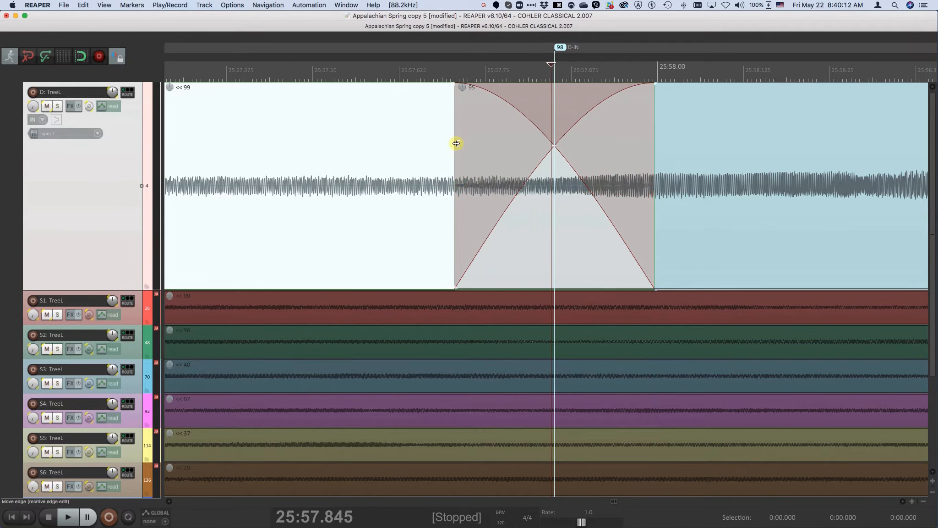
{"action": "mouse_move", "coordinate": [457, 143]}
{"action": "left_mouse_down"}
{"action": "mouse_move", "coordinate": [347, 140]}
{"action": "mouse_move", "coordinate": [447, 154]}
{"action": "left_mouse_up"}
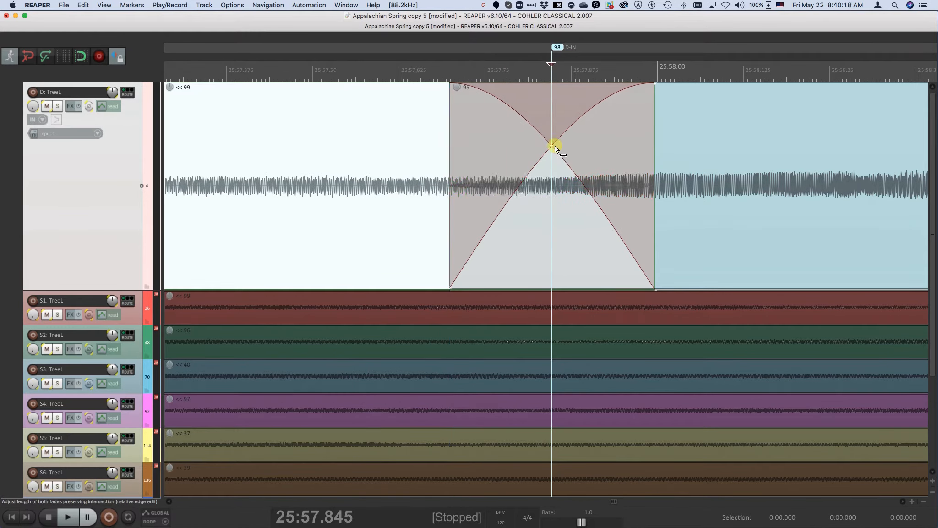
- Shorten both fades symmetrically around their intersection and shift the whole crossfade earlier to about 25:57.83
{"action": "mouse_move", "coordinate": [551, 145]}
{"action": "left_mouse_down"}
{"action": "mouse_move", "coordinate": [642, 144]}
{"action": "mouse_move", "coordinate": [541, 142]}
{"action": "left_mouse_up"}
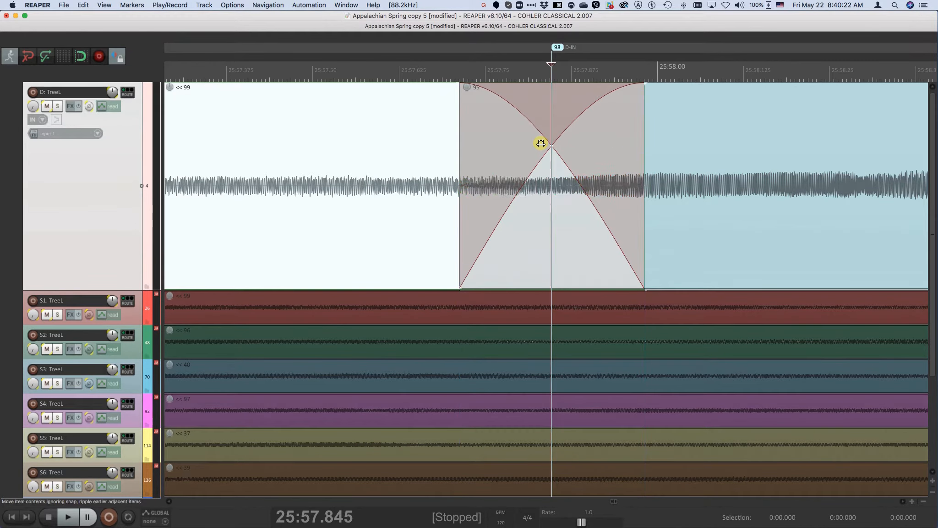
{"action": "left_click", "coordinate": [541, 143]}
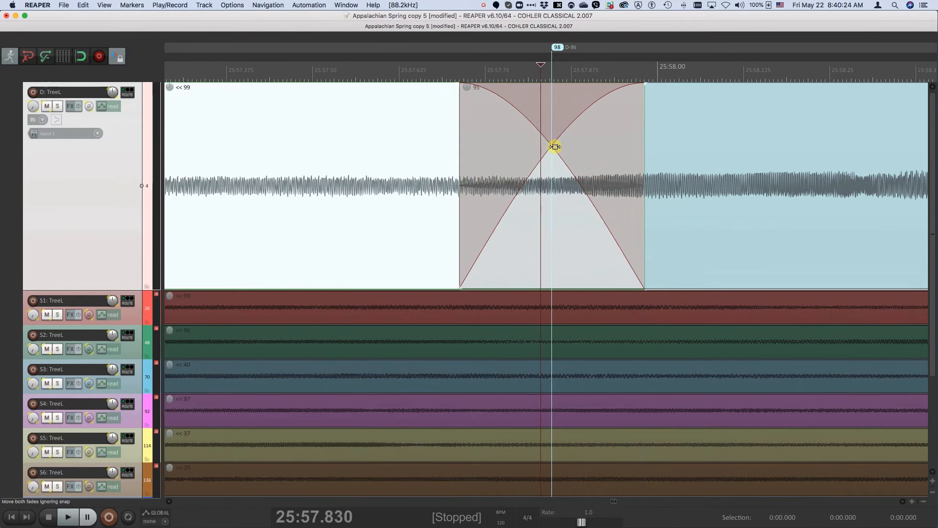
{"action": "mouse_move", "coordinate": [551, 144]}
{"action": "left_mouse_down"}
{"action": "mouse_move", "coordinate": [687, 145]}
{"action": "mouse_move", "coordinate": [432, 145]}
{"action": "mouse_move", "coordinate": [552, 156]}
{"action": "mouse_move", "coordinate": [542, 155]}
{"action": "left_mouse_up"}
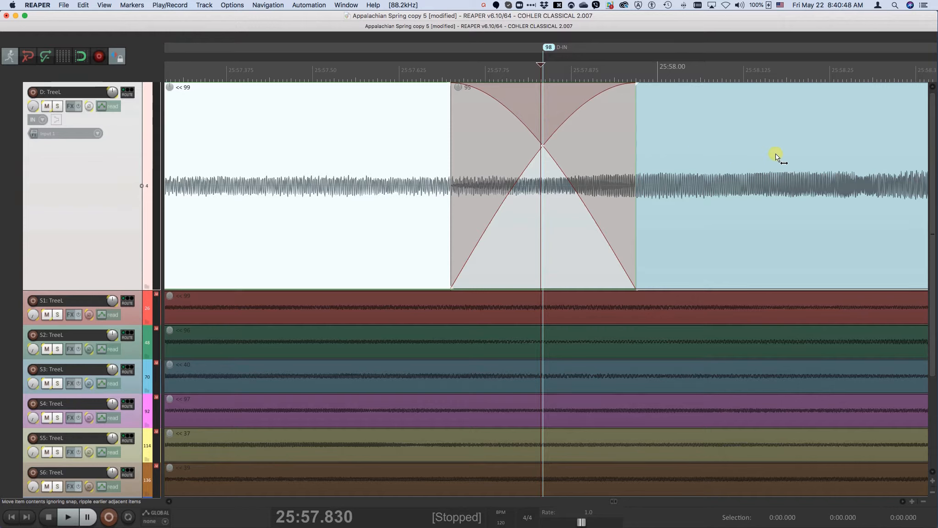
- Add destination markers at 25:58.180 and 25:57.412, either side of the crossfade
{"action": "left_click", "coordinate": [782, 77]}
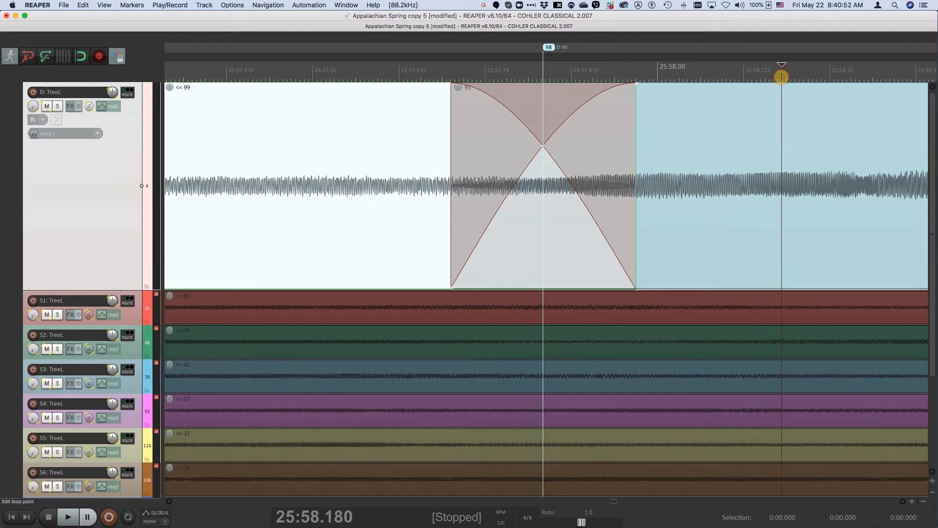
{"action": "key", "text": "m"}
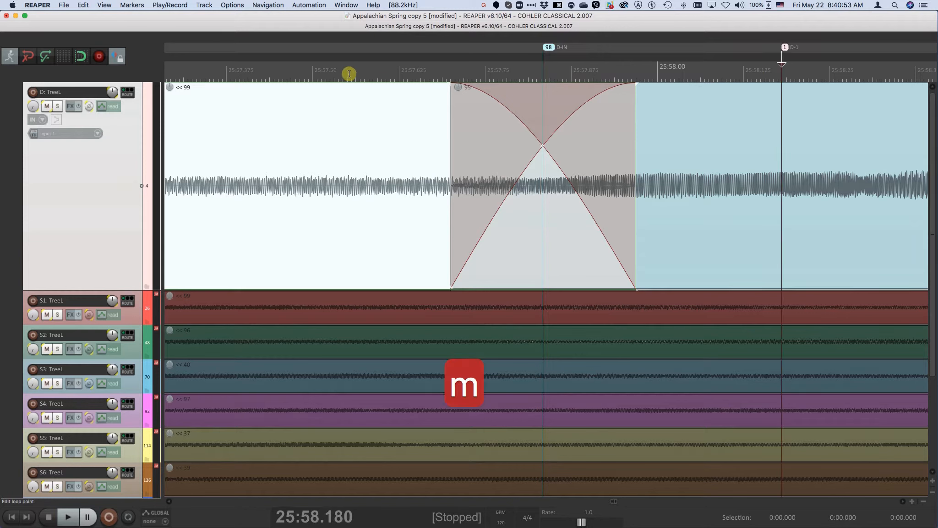
{"action": "left_click", "coordinate": [252, 70]}
{"action": "key", "text": "m"}
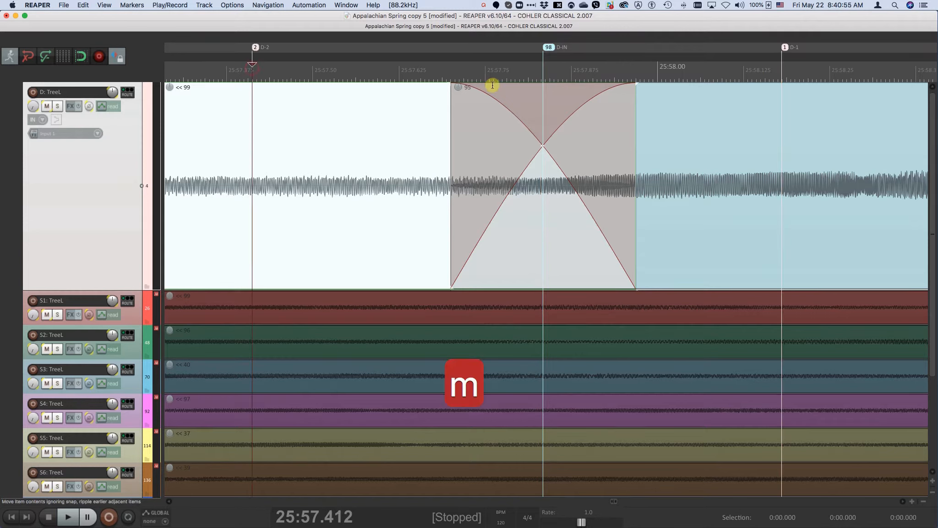
- Slip item 95's contents about 0.03 s earlier and item 99's contents about 0.1 s later, rippling the adjacent material
{"action": "left_click", "coordinate": [811, 145]}
{"action": "mouse_move", "coordinate": [810, 145]}
{"action": "left_mouse_down"}
{"action": "mouse_move", "coordinate": [674, 151]}
{"action": "mouse_move", "coordinate": [783, 163]}
{"action": "left_mouse_up"}
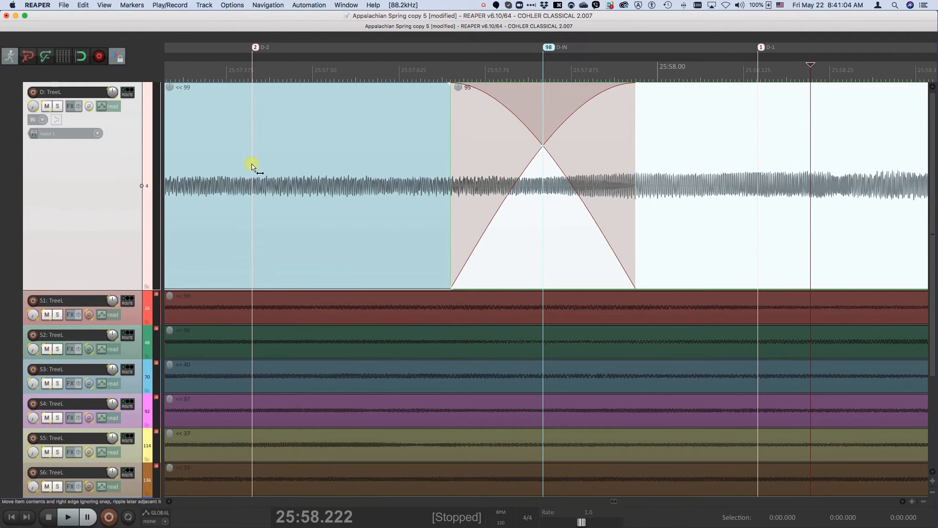
{"action": "mouse_move", "coordinate": [251, 166]}
{"action": "left_mouse_down"}
{"action": "mouse_move", "coordinate": [392, 180]}
{"action": "mouse_move", "coordinate": [277, 178]}
{"action": "mouse_move", "coordinate": [335, 197]}
{"action": "left_mouse_up"}
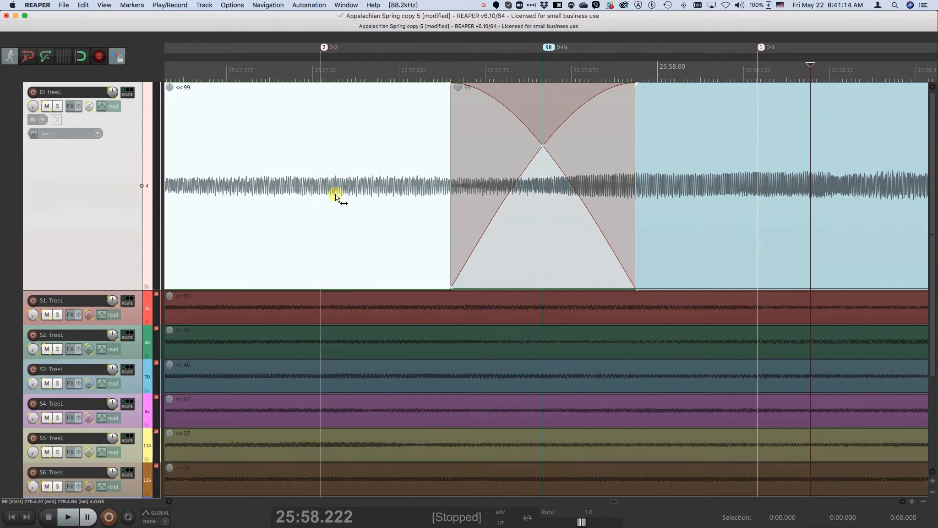
- Expand the destination group's individual tracks and slip item 99's contents slightly later on all of them, rippling the earlier items
{"action": "key", "text": "ctrl+alt+super+t"}
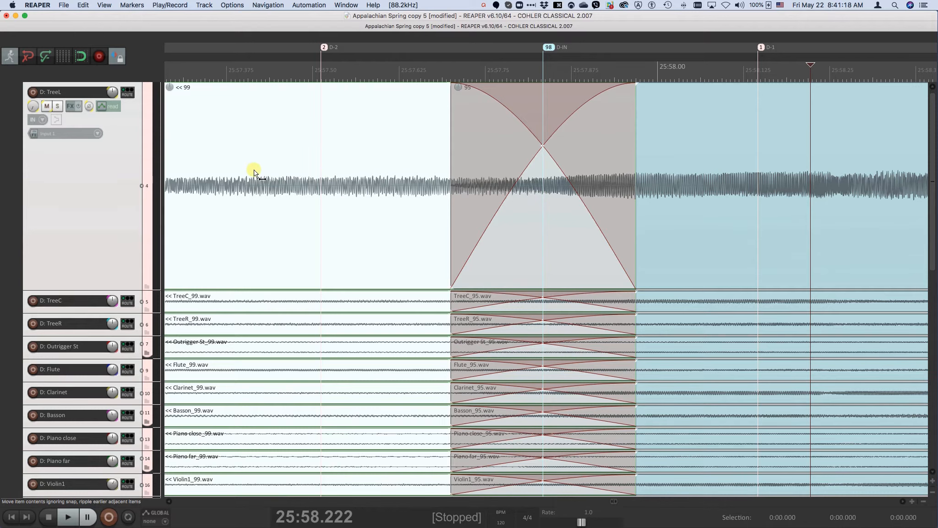
{"action": "mouse_move", "coordinate": [272, 171]}
{"action": "left_mouse_down"}
{"action": "mouse_move", "coordinate": [359, 184]}
{"action": "mouse_move", "coordinate": [277, 184]}
{"action": "left_mouse_up"}
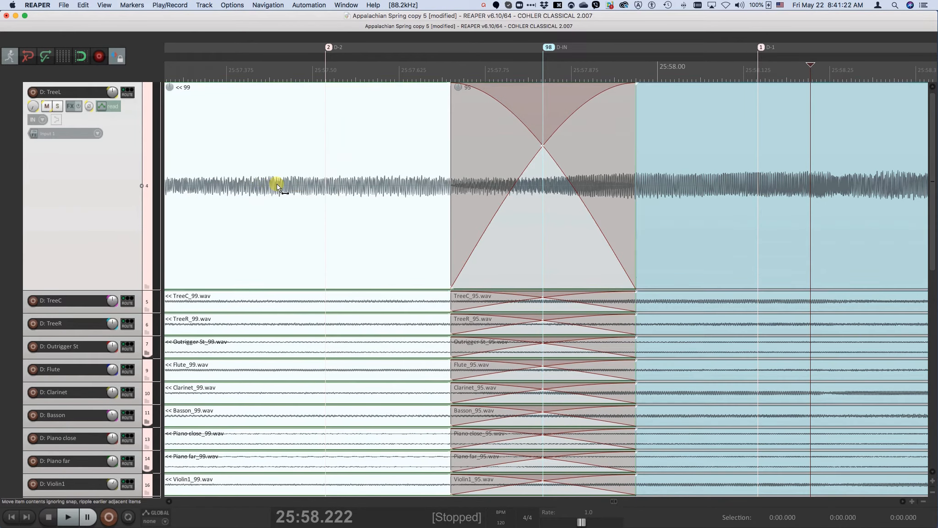
{"action": "key", "text": "shift+minus"}
{"action": "key", "text": "shift+minus"}
{"action": "key", "text": "shift+minus"}
{"action": "key", "text": "shift+minus"}
{"action": "key", "text": "shift+minus"}
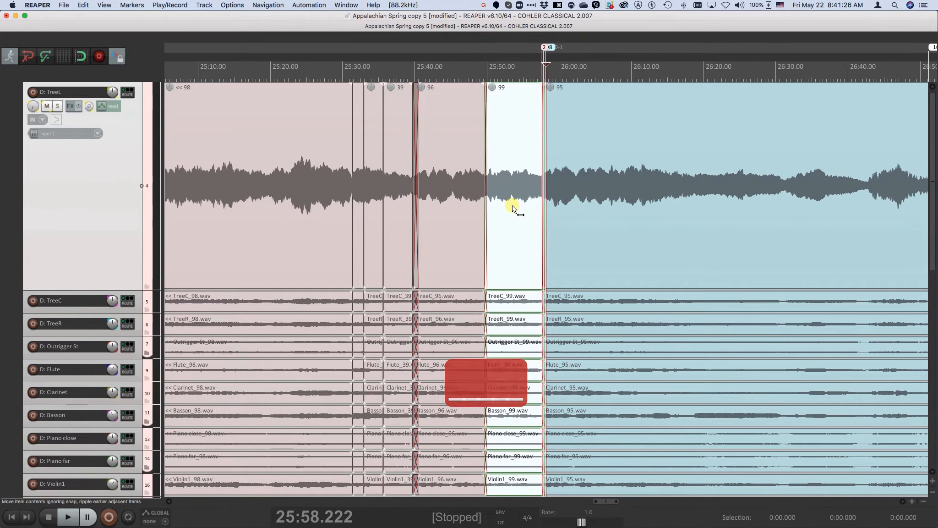
{"action": "left_click_drag", "start_coordinate": [511, 205], "coordinate": [511, 225]}
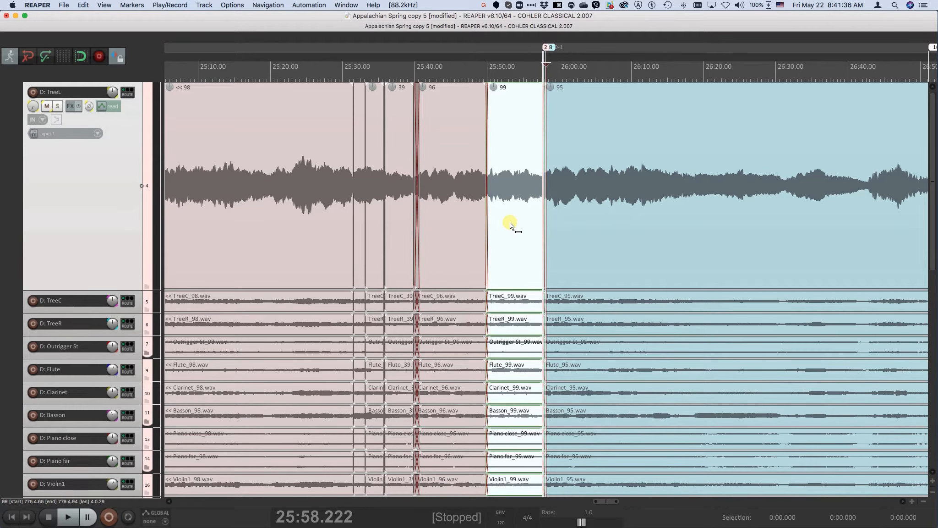
- Collapse the destination group's tracks and reopen the crossfade between items 99 and 95 in the crossfade editor
{"action": "key", "text": "z"}
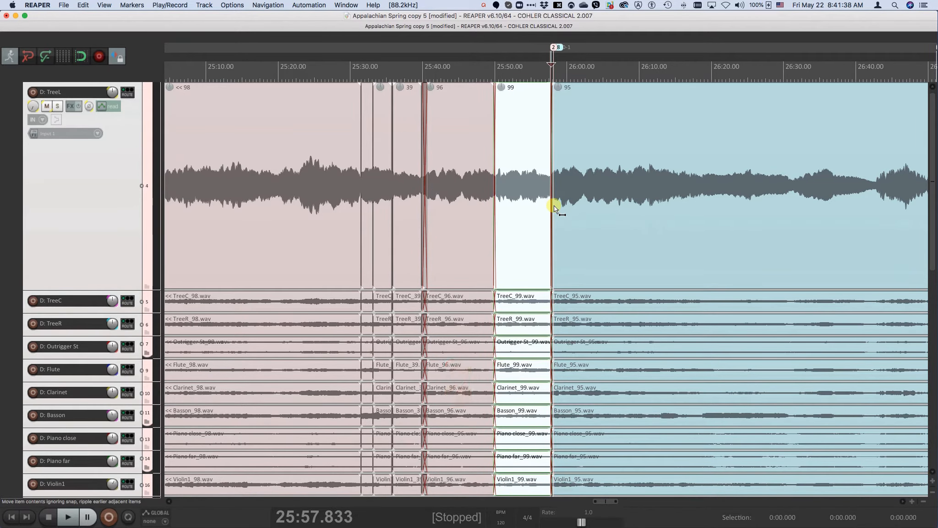
{"action": "key", "text": "ctrl+alt+super+t"}
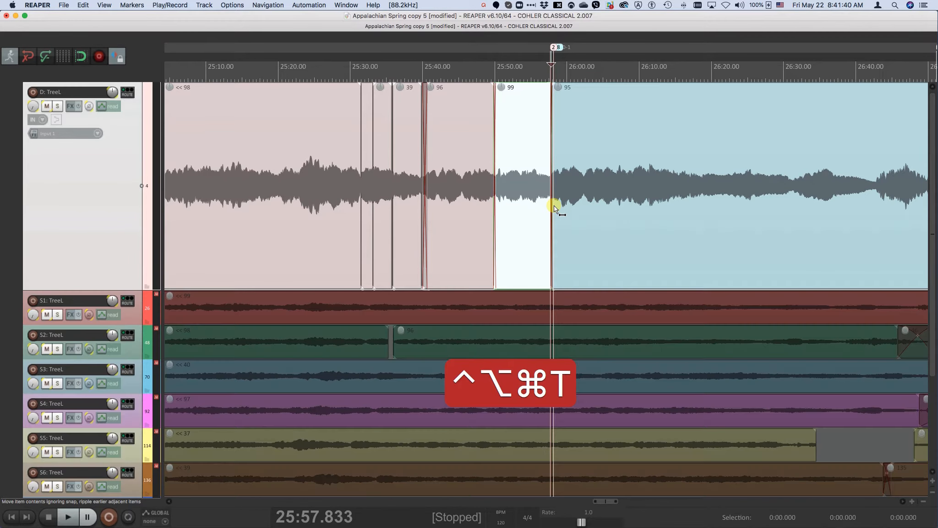
{"action": "key", "text": "f"}
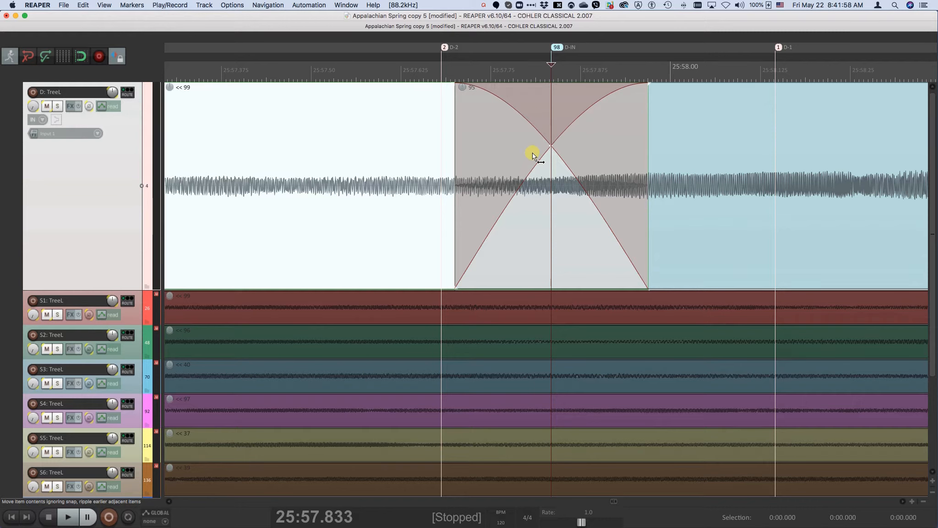
- Cycle the crossfade through all the preset fade shapes and back to the original curve
{"action": "key", "text": "t"}
{"action": "key", "text": "t"}
{"action": "key", "text": "t"}
{"action": "key", "text": "t"}
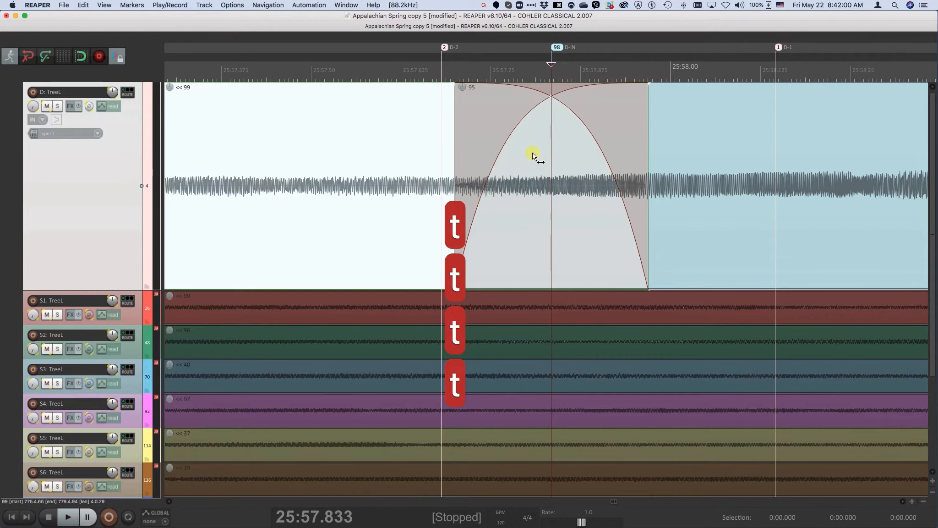
{"action": "key", "text": "t"}
{"action": "key", "text": "t"}
{"action": "key", "text": "t"}
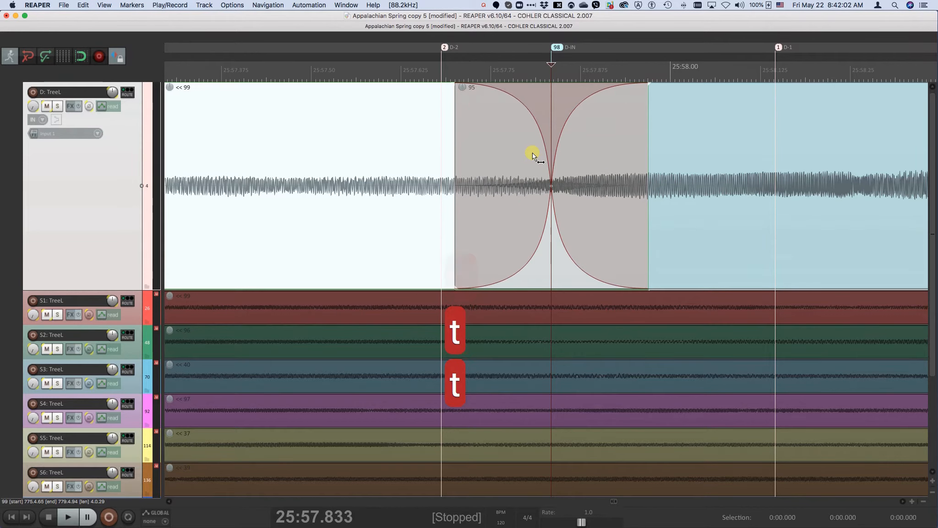
{"action": "key", "text": "t"}
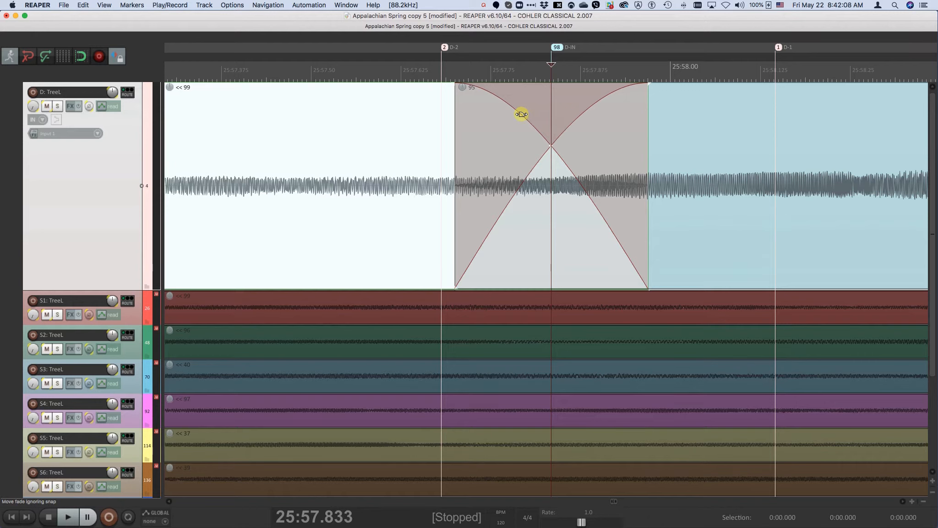
- Give item 99's fade-out the steep S-curve shape and item 95's fade-in the linear shape, then bend both curves toward an earlier crossing
{"action": "right_click", "coordinate": [521, 114]}
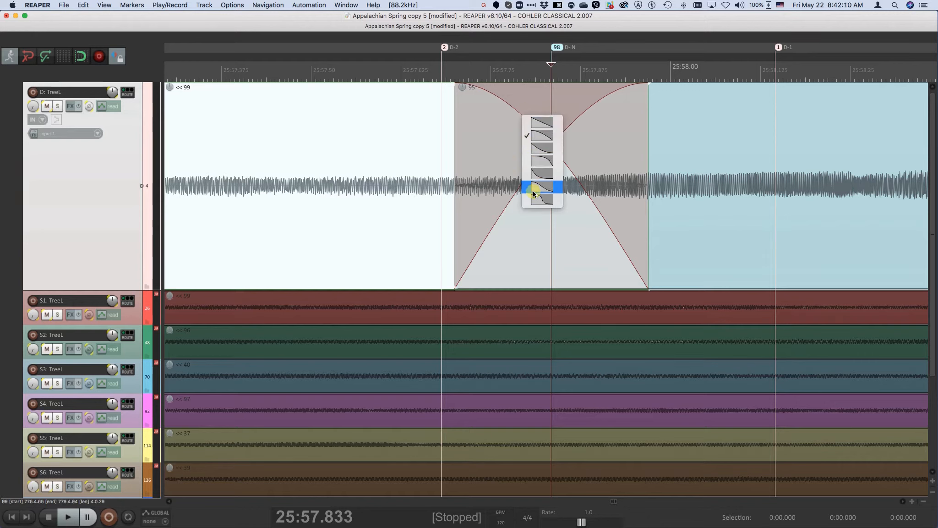
{"action": "left_click", "coordinate": [538, 200]}
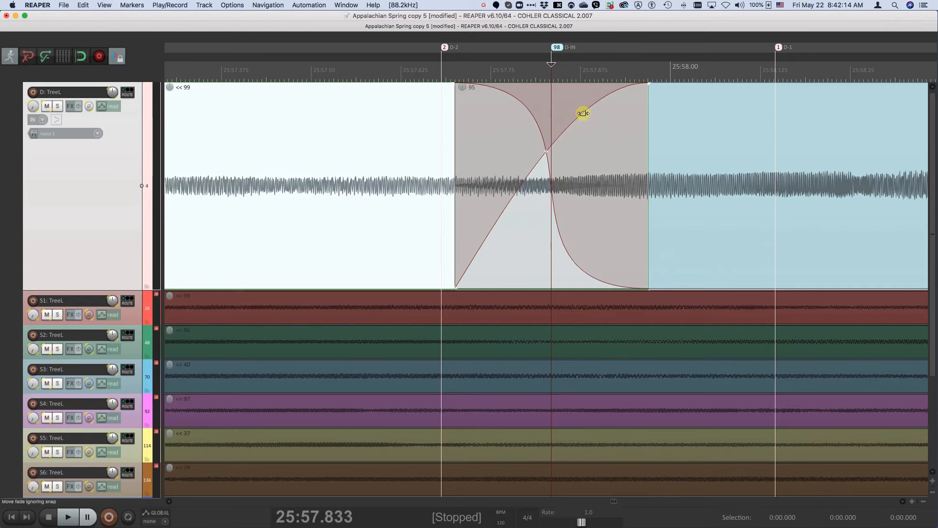
{"action": "right_click", "coordinate": [582, 113]}
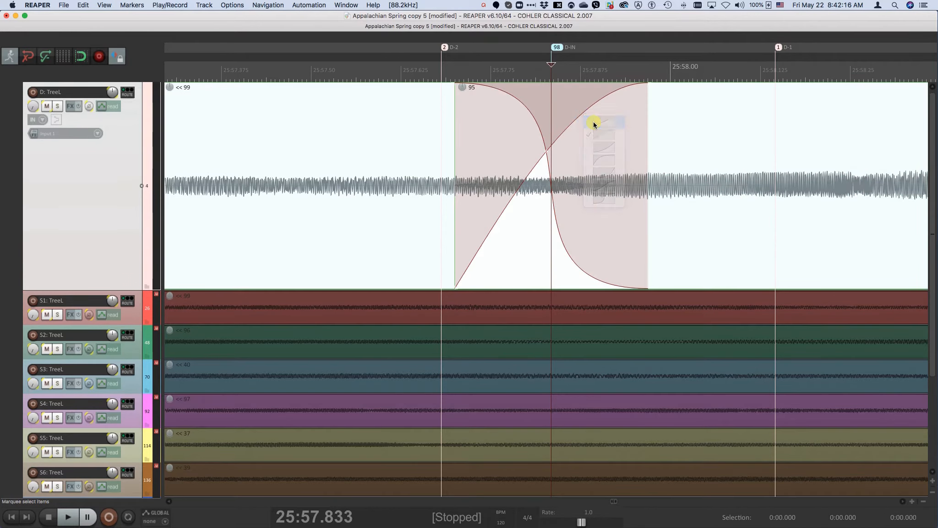
{"action": "left_click", "coordinate": [593, 122]}
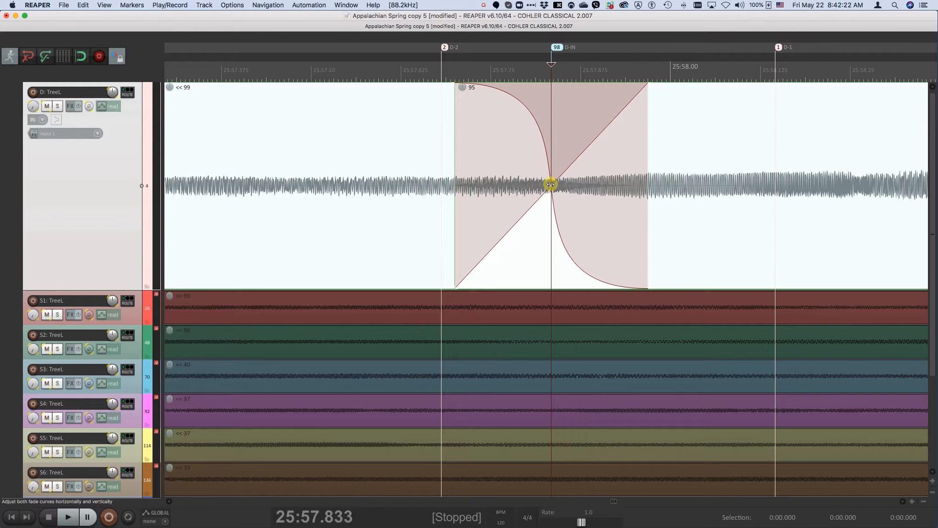
{"action": "left_click_drag", "start_coordinate": [551, 184], "coordinate": [512, 185]}
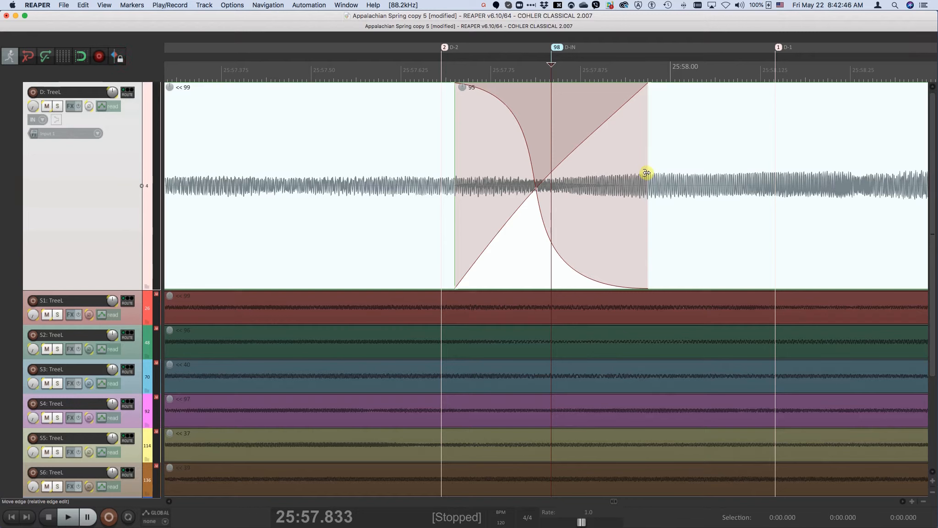
- Extend item 99's end to about 25:58.12 and item 95's start to about 25:57.53, then shorten the fade-in and lengthen the fade-out
{"action": "left_click_drag", "start_coordinate": [646, 173], "coordinate": [758, 182]}
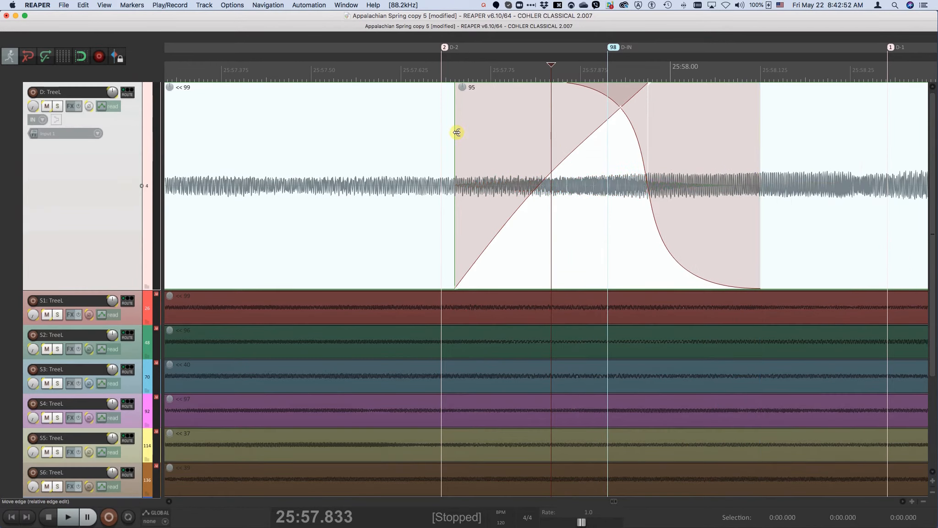
{"action": "left_click_drag", "start_coordinate": [457, 132], "coordinate": [335, 126]}
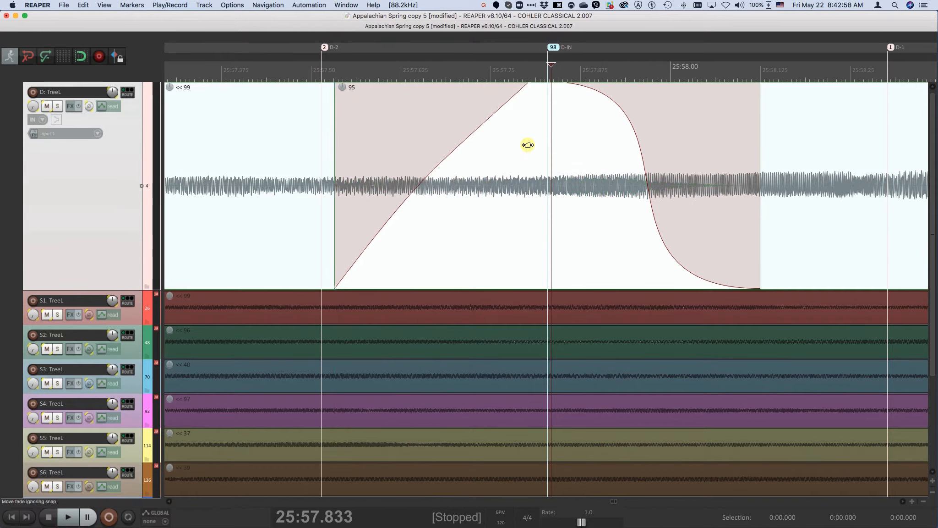
{"action": "left_click_drag", "start_coordinate": [527, 144], "coordinate": [461, 144]}
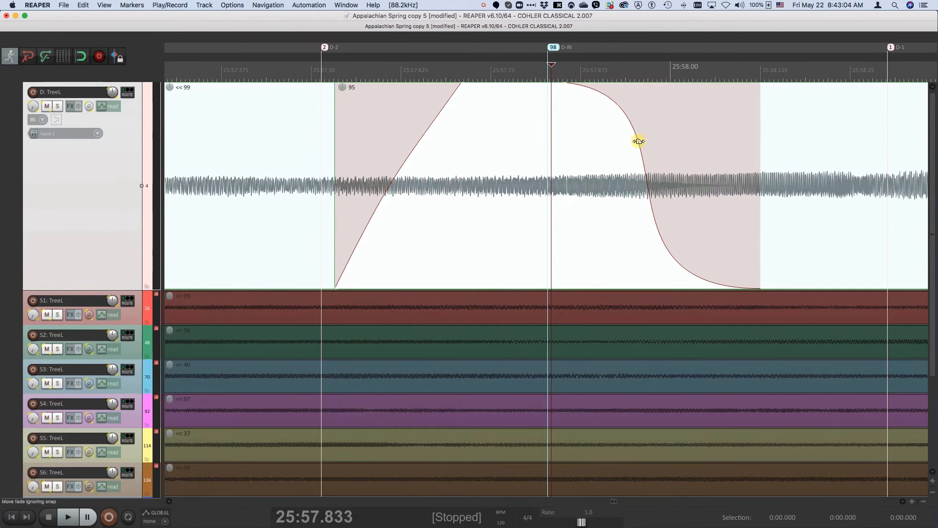
{"action": "left_click_drag", "start_coordinate": [637, 141], "coordinate": [589, 156]}
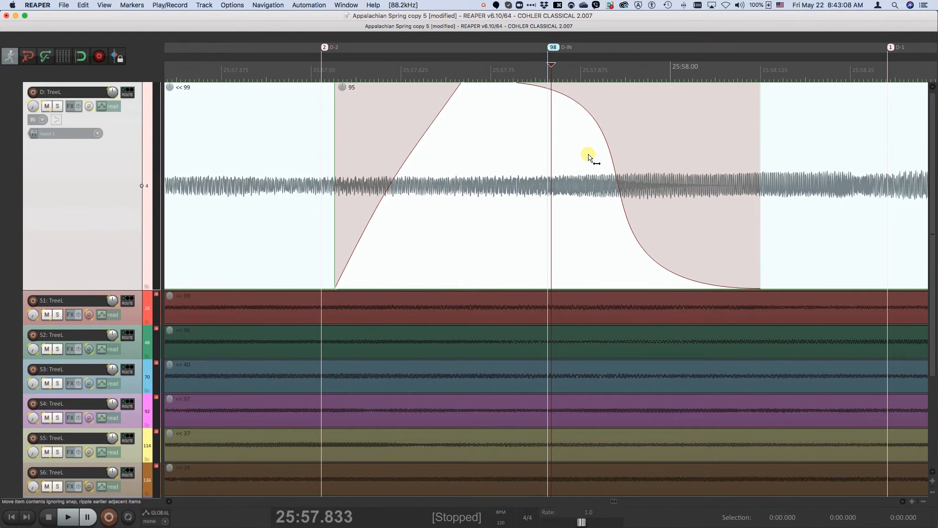
- Expand the group to inspect the crossfade on every track, collapse it again, and exit the crossfade editor to examine the edit up close
{"action": "key", "text": "ctrl+alt+super+t"}
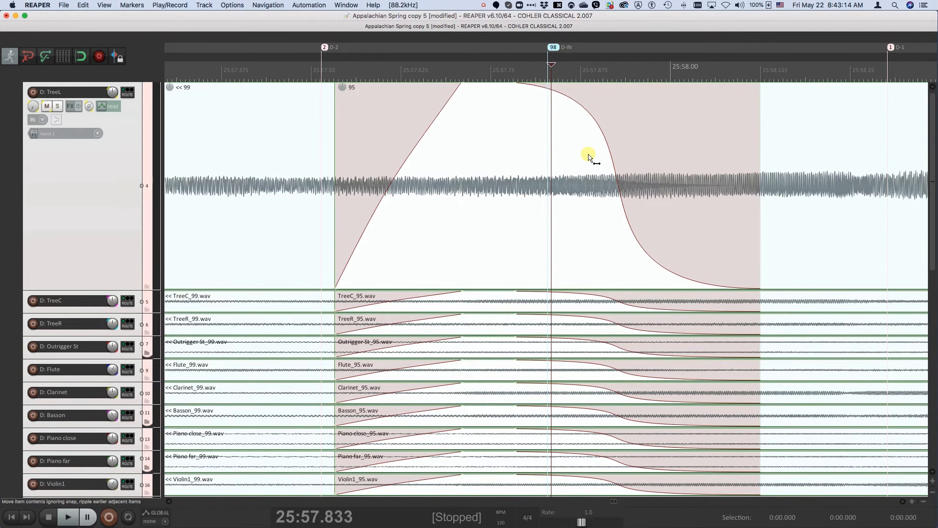
{"action": "key", "text": "ctrl+alt+super+t"}
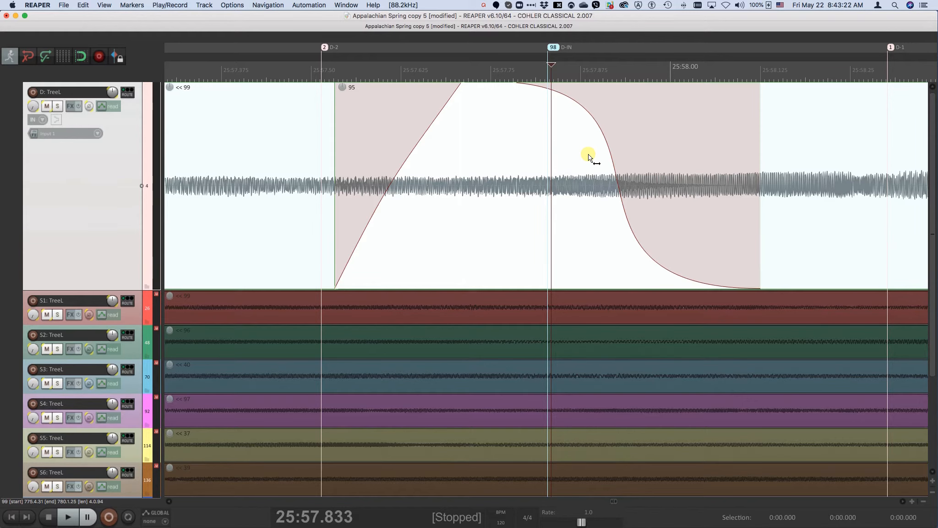
{"action": "key", "text": "Escape"}
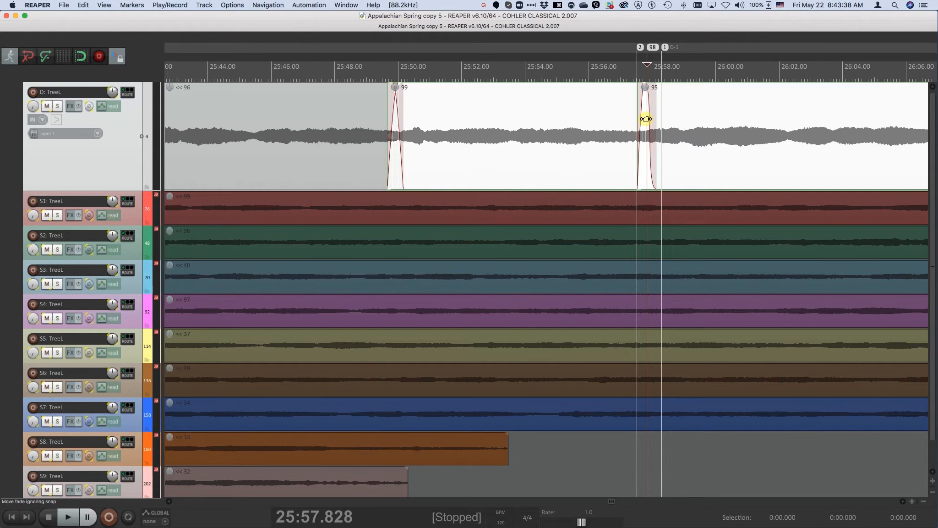
{"action": "scroll", "coordinate": [646, 119], "scroll_direction": "up", "scroll_amount": 5}
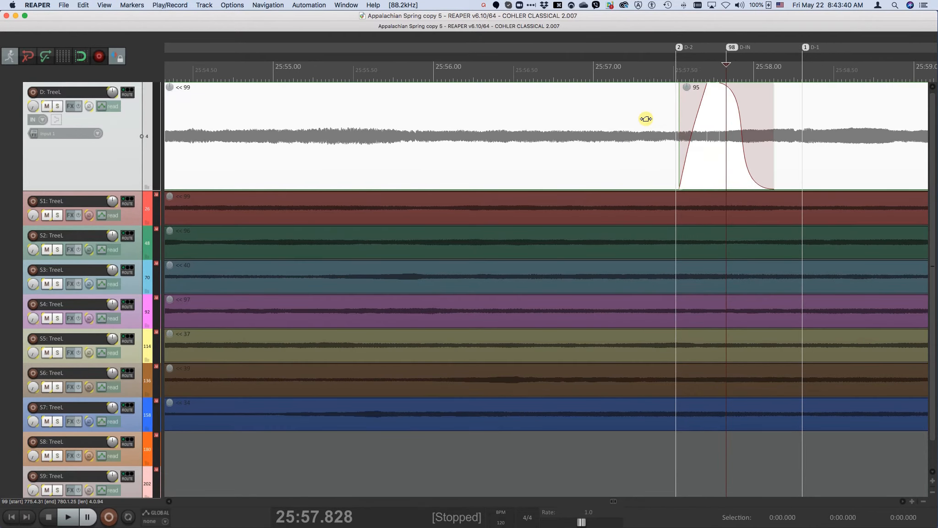
{"action": "scroll", "coordinate": [646, 119], "scroll_direction": "right", "scroll_amount": 6}
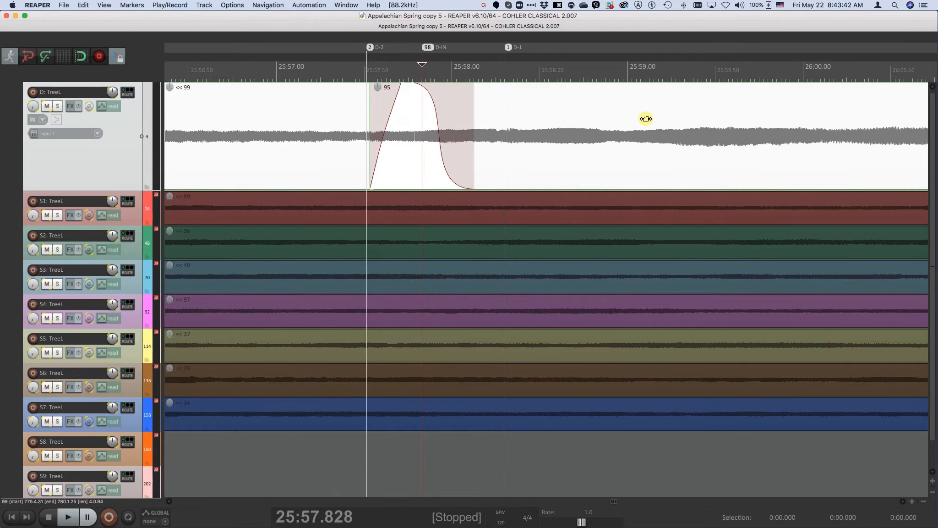
- Move item 99's end earlier to about 25:58.10 and give item 95's fade-in the slow-start curve
{"action": "scroll", "coordinate": [410, 129], "scroll_direction": "up", "scroll_amount": 2}
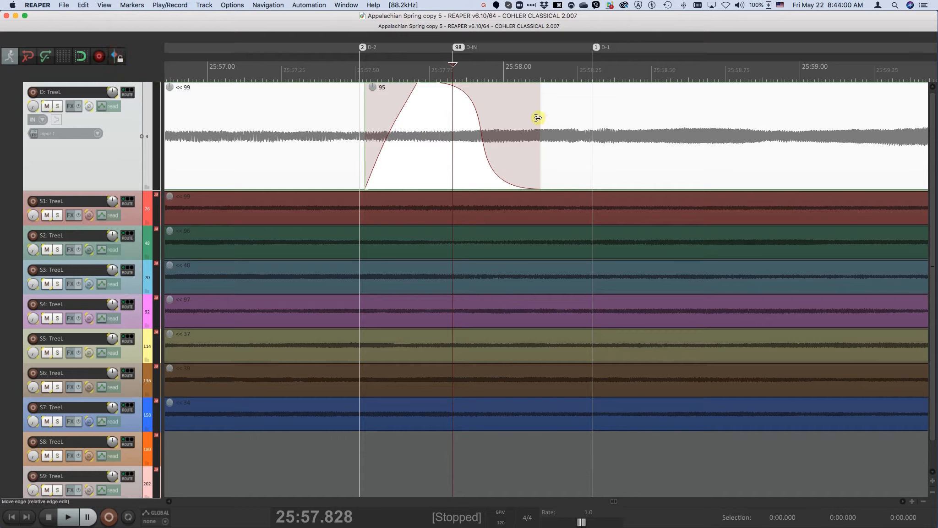
{"action": "mouse_move", "coordinate": [542, 124]}
{"action": "left_mouse_down"}
{"action": "mouse_move", "coordinate": [574, 123]}
{"action": "mouse_move", "coordinate": [532, 121]}
{"action": "left_mouse_up"}
{"action": "mouse_move", "coordinate": [470, 118]}
{"action": "left_mouse_down"}
{"action": "mouse_move", "coordinate": [505, 126]}
{"action": "mouse_move", "coordinate": [475, 119]}
{"action": "left_mouse_up"}
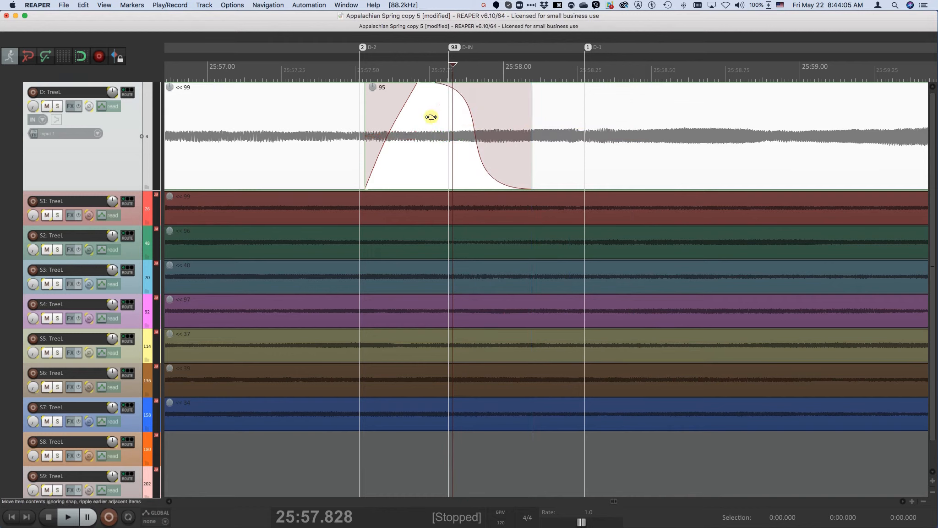
{"action": "right_click", "coordinate": [399, 108]}
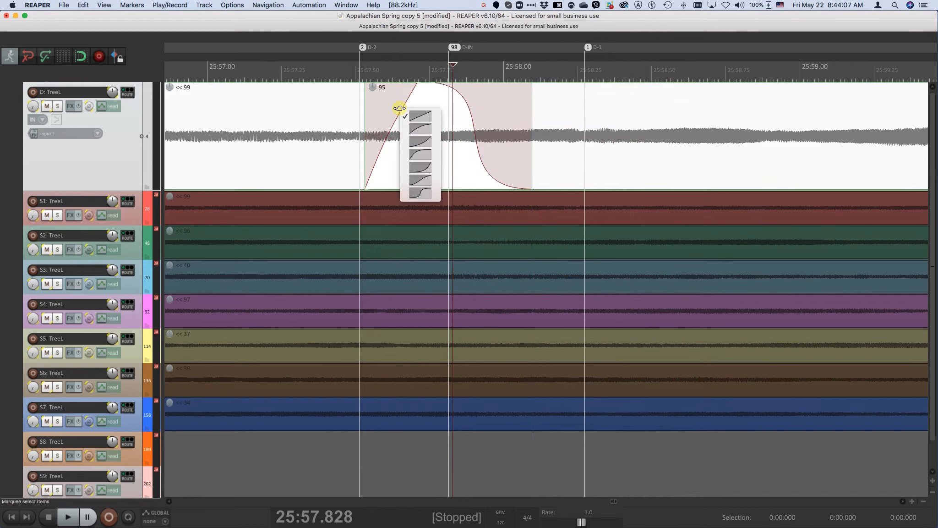
{"action": "left_click", "coordinate": [414, 139]}
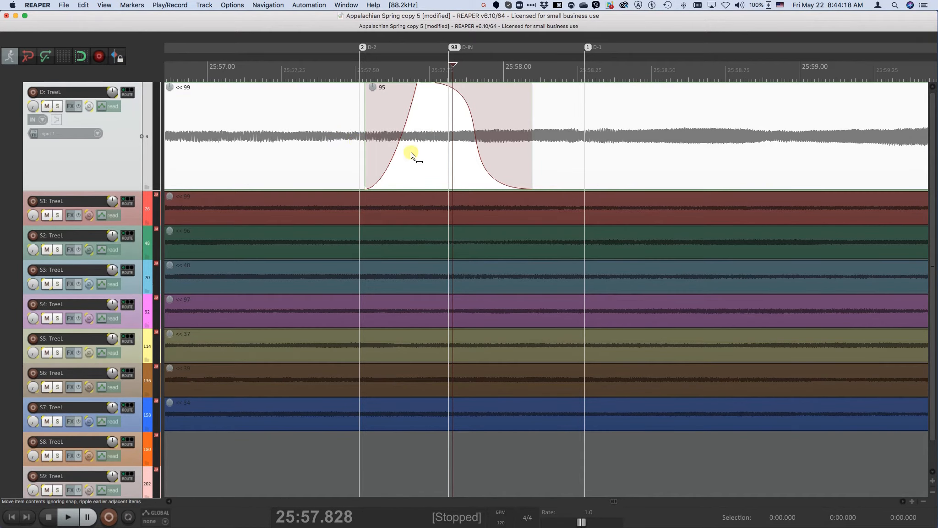
- With all tracks of the group expanded, shorten item 95's fade-in slightly, then collapse the group again
{"action": "key", "text": "ctrl+alt+super+t"}
{"action": "key", "text": "ctrl+alt+super+t"}
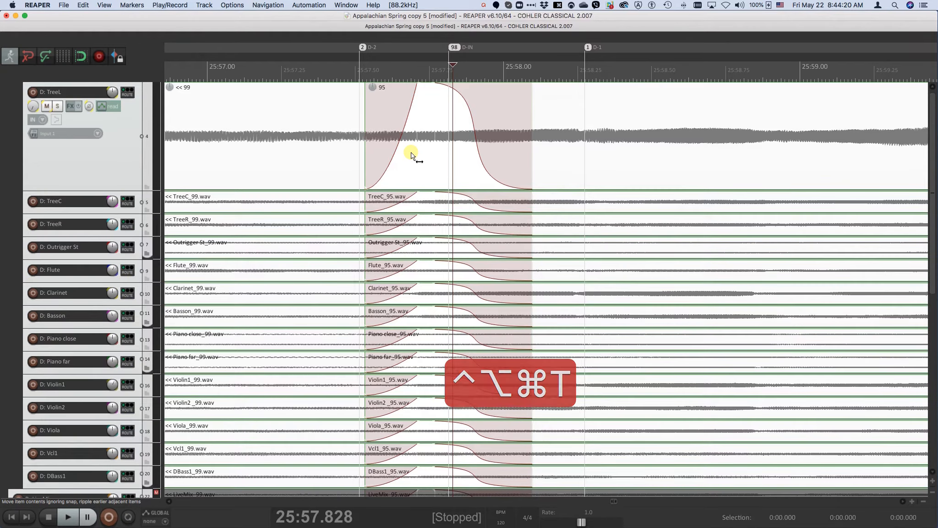
{"action": "key", "text": "ctrl+alt+super+t"}
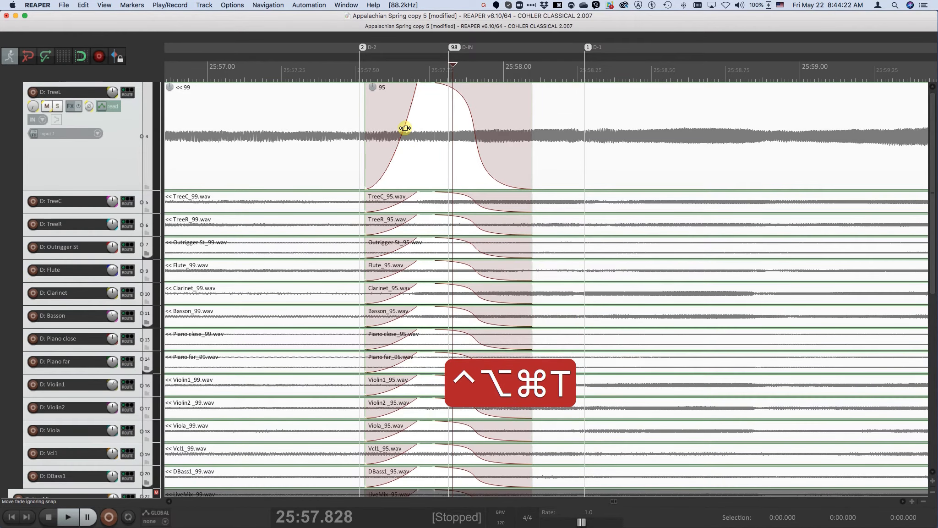
{"action": "mouse_move", "coordinate": [403, 125]}
{"action": "left_mouse_down"}
{"action": "mouse_move", "coordinate": [425, 135]}
{"action": "mouse_move", "coordinate": [399, 132]}
{"action": "left_mouse_up"}
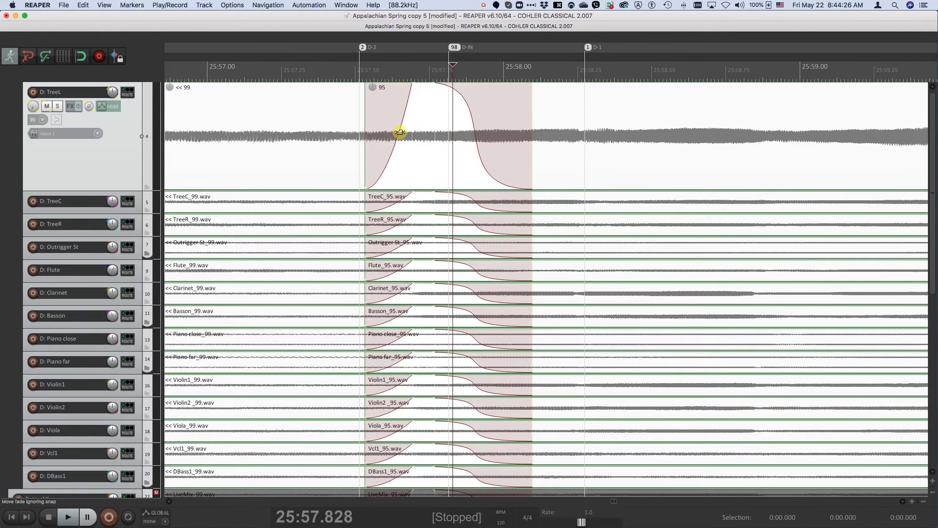
{"action": "key", "text": "ctrl+alt+super+t"}
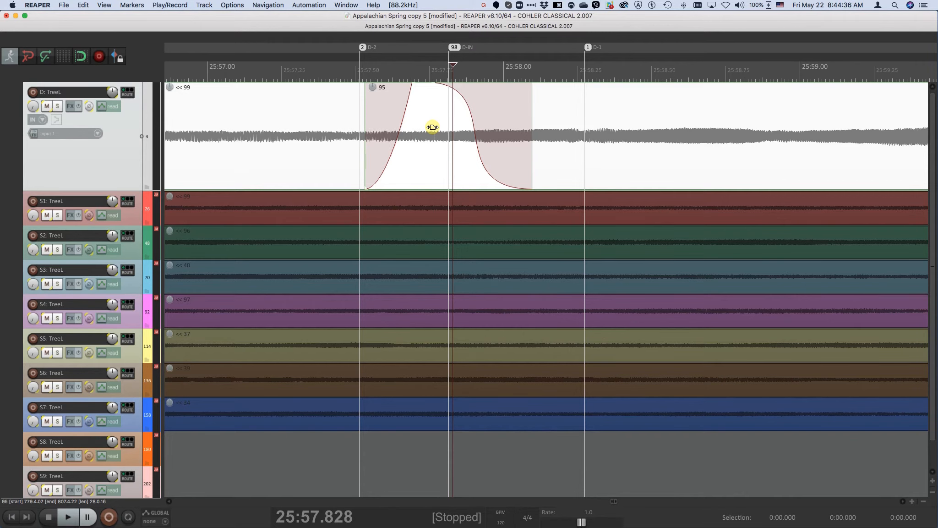
- Open the crossfade between items 99 and 95 in the crossfade editor and audition it in close and wide views
{"action": "key", "text": "f"}
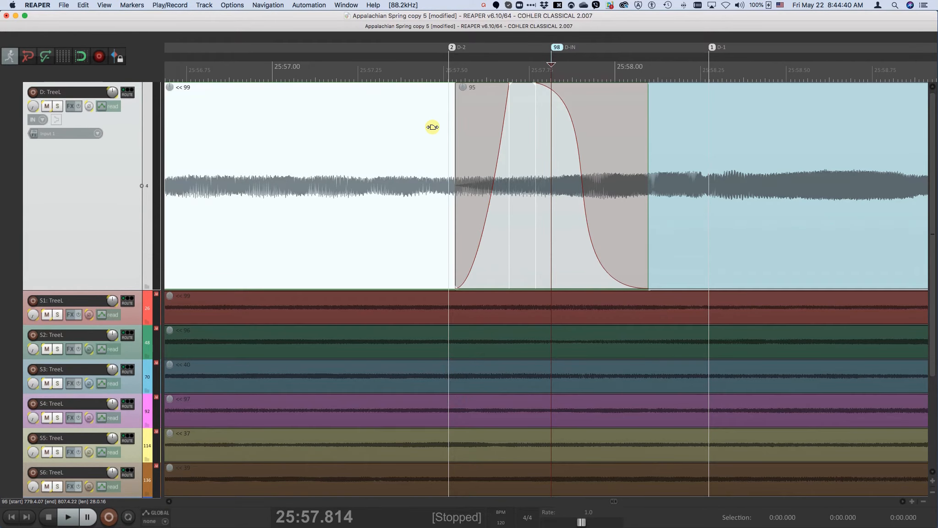
{"action": "key", "text": "space"}
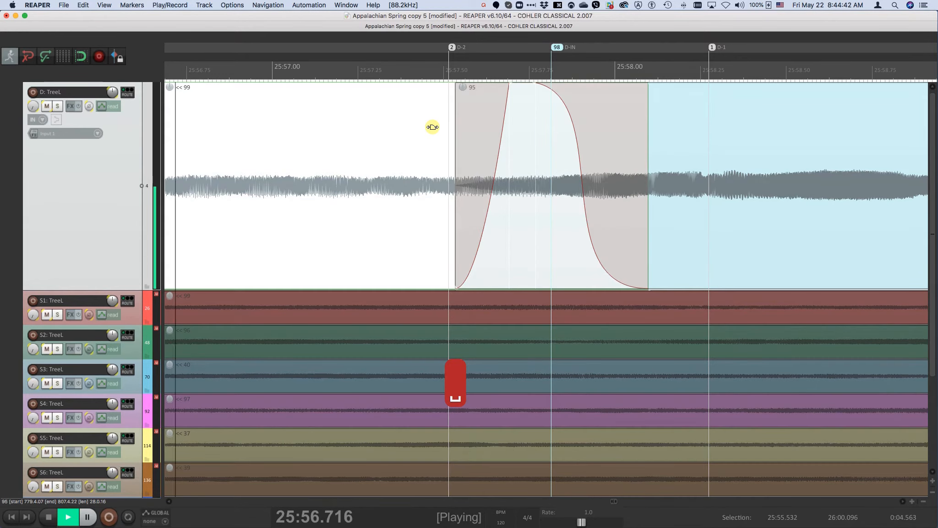
{"action": "key", "text": "space"}
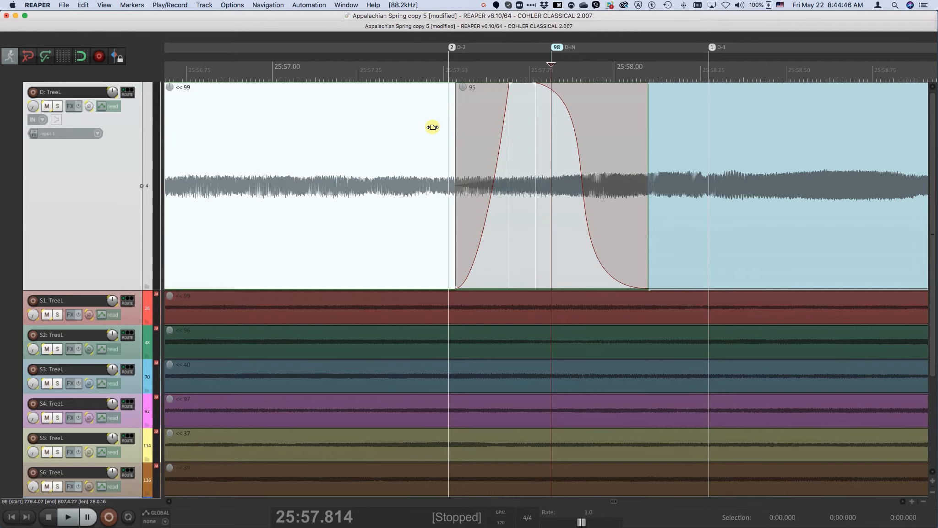
{"action": "key", "text": "minus"}
{"action": "key", "text": "minus"}
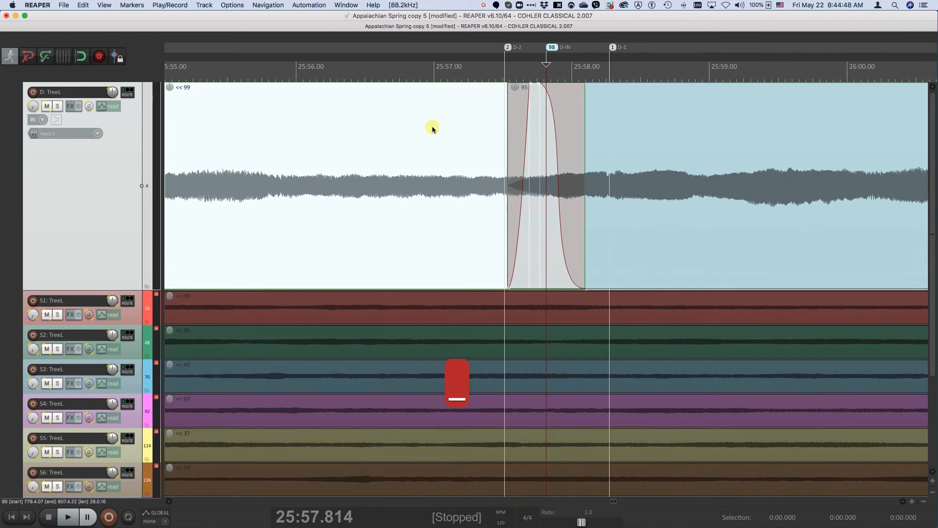
{"action": "key", "text": "space"}
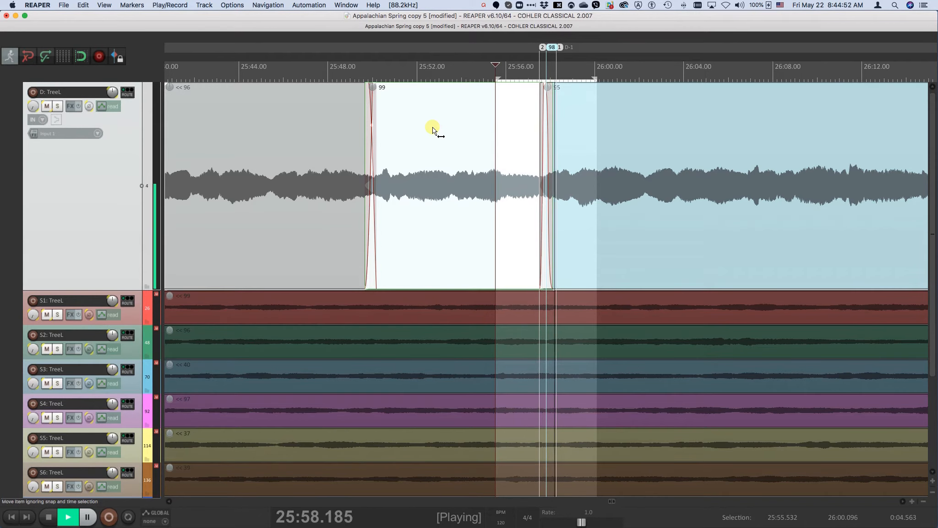
- Audition the two sides of the 99–95 crossfade separately, beginning with the lead-in from item 99
{"action": "key", "text": "plus"}
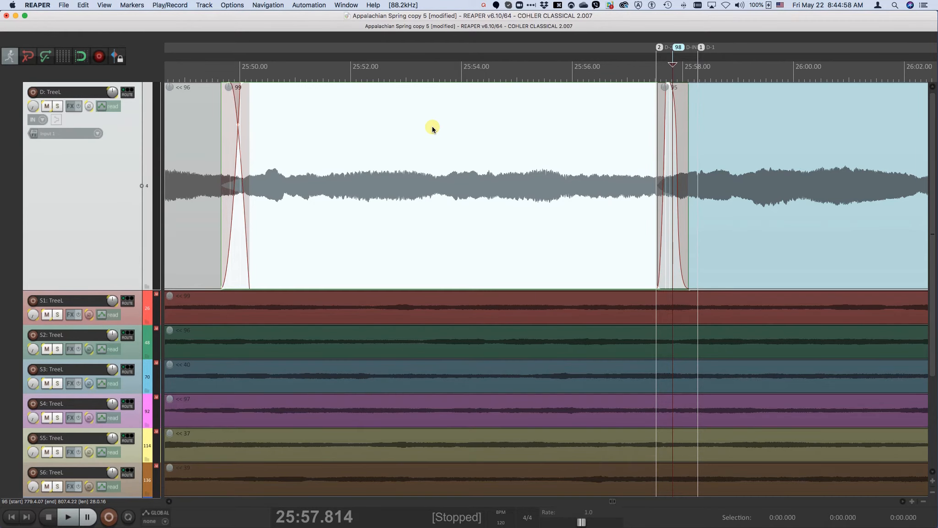
{"action": "key", "text": "z"}
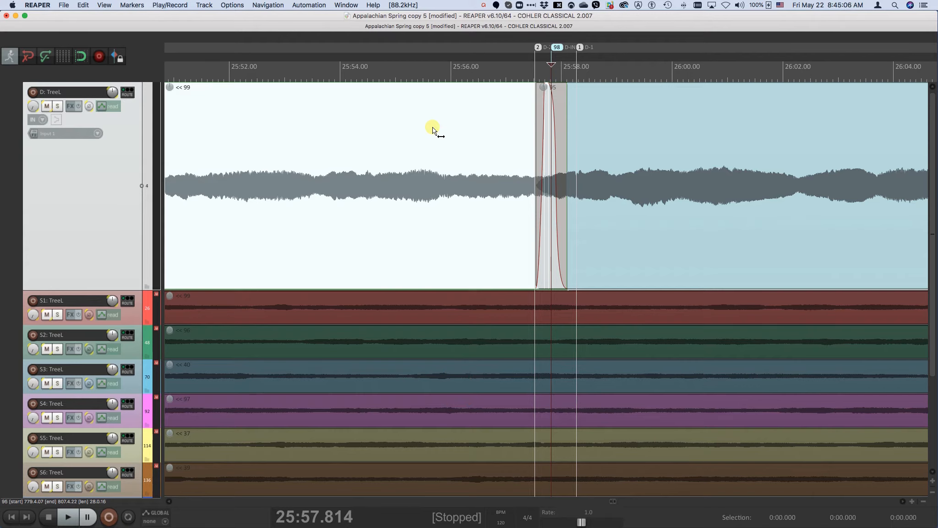
{"action": "key", "text": "F9"}
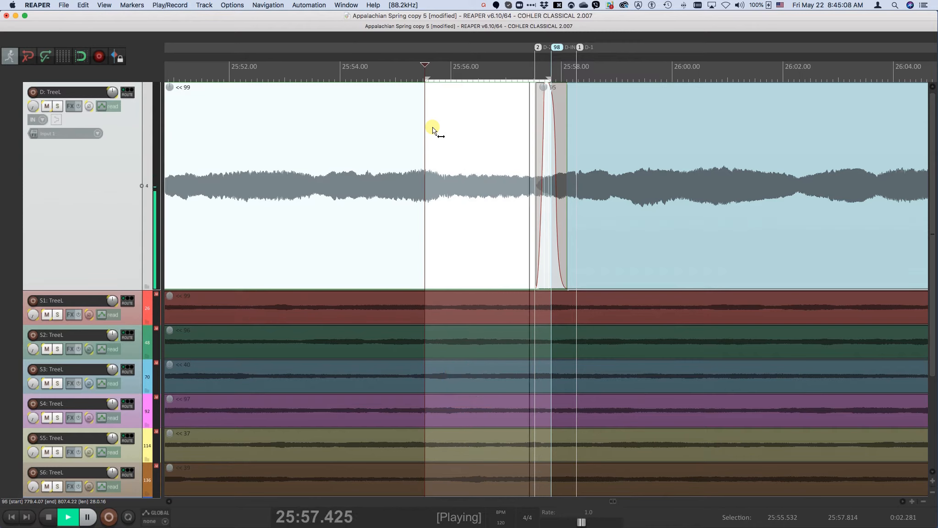
{"action": "key", "text": "F10"}
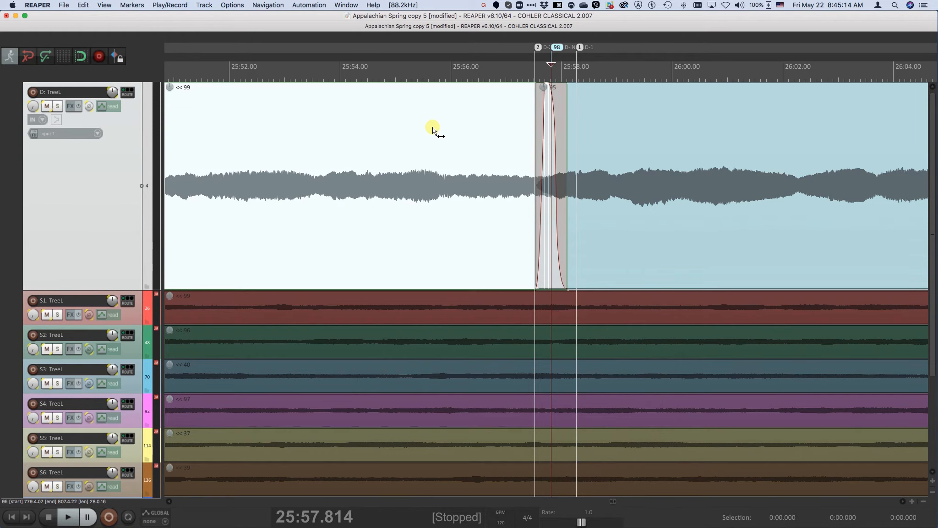
- Outside the crossfade editor, step ahead to item 95's end, back to the 96–99 crossfade, and return to the 99–95 crossfade
{"action": "key", "text": "Right"}
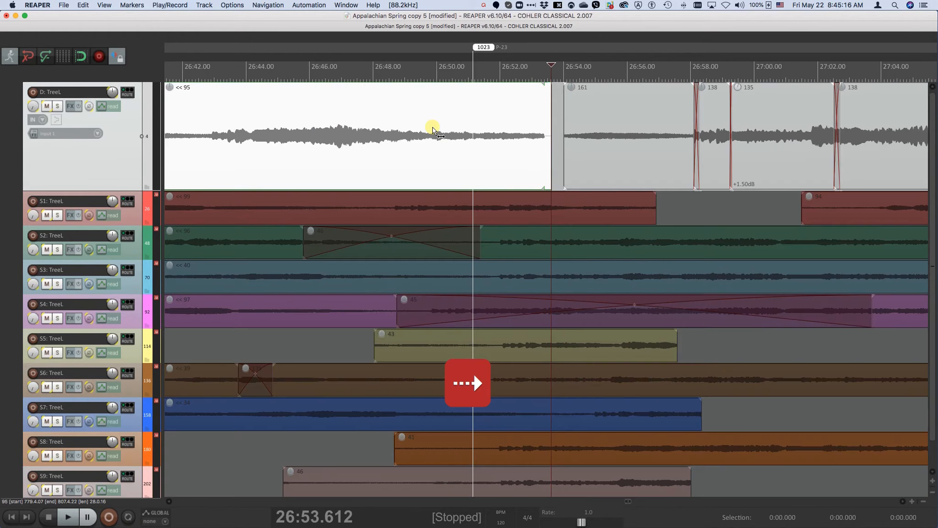
{"action": "key", "text": "Left"}
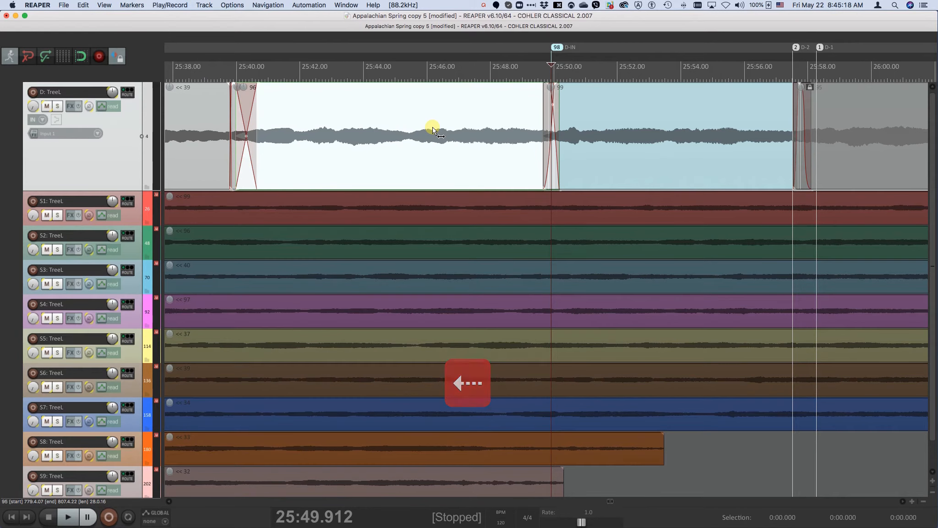
{"action": "key", "text": "Right"}
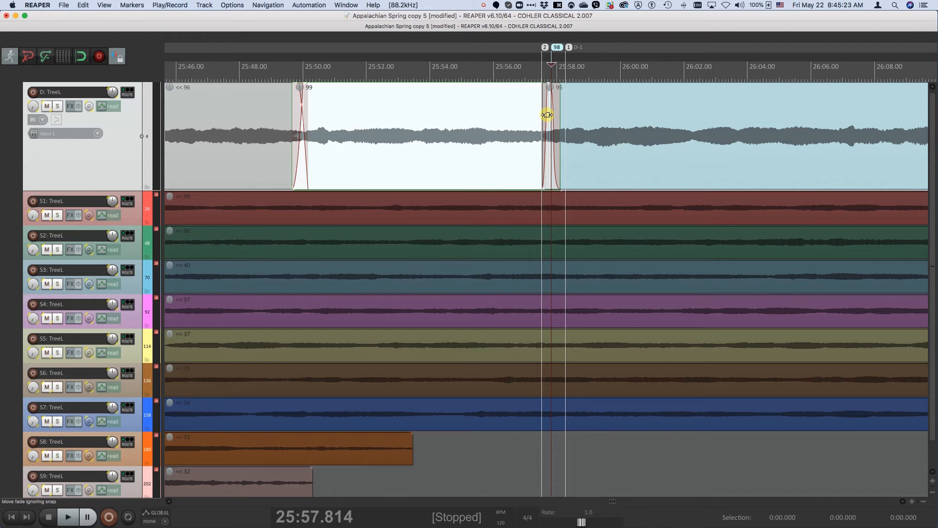
- Open the 99–95 crossfade in the crossfade editor and step back through the three preceding crossfades, then forward to it again
{"action": "key", "text": "f"}
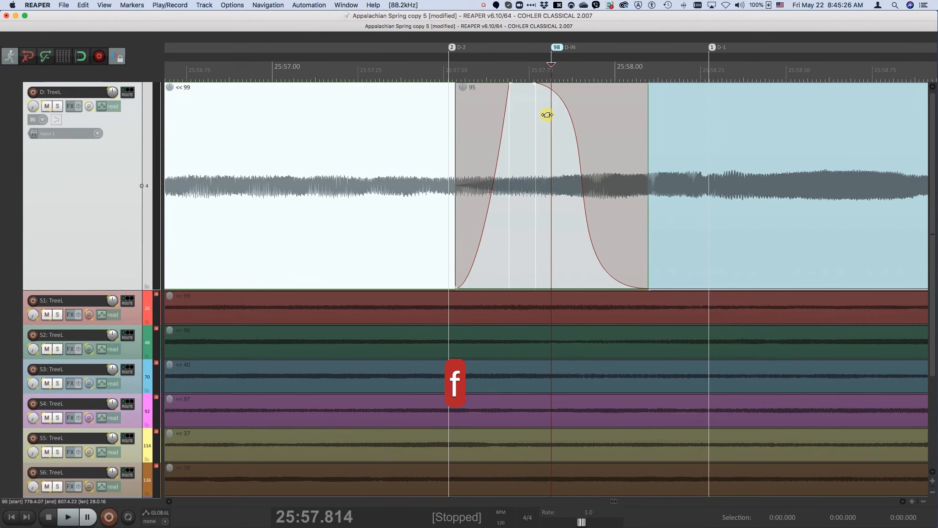
{"action": "key", "text": "Left"}
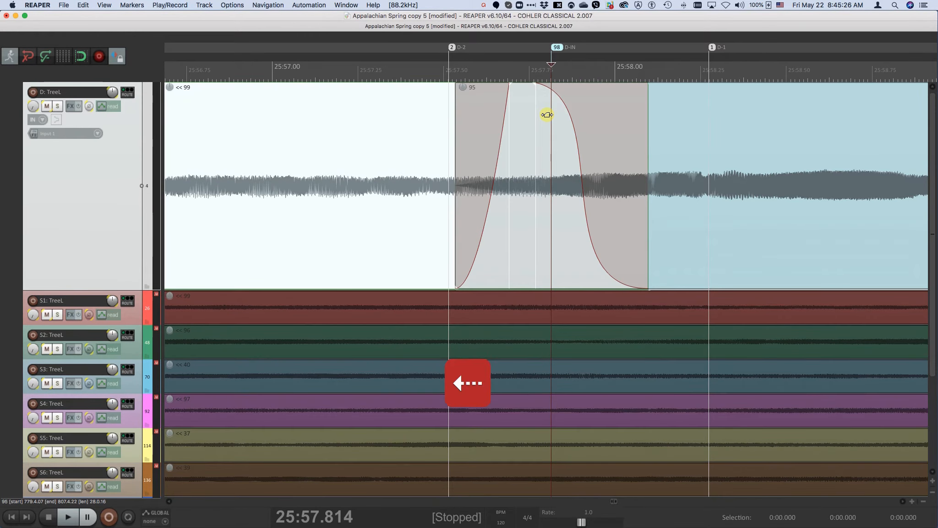
{"action": "key", "text": "Left"}
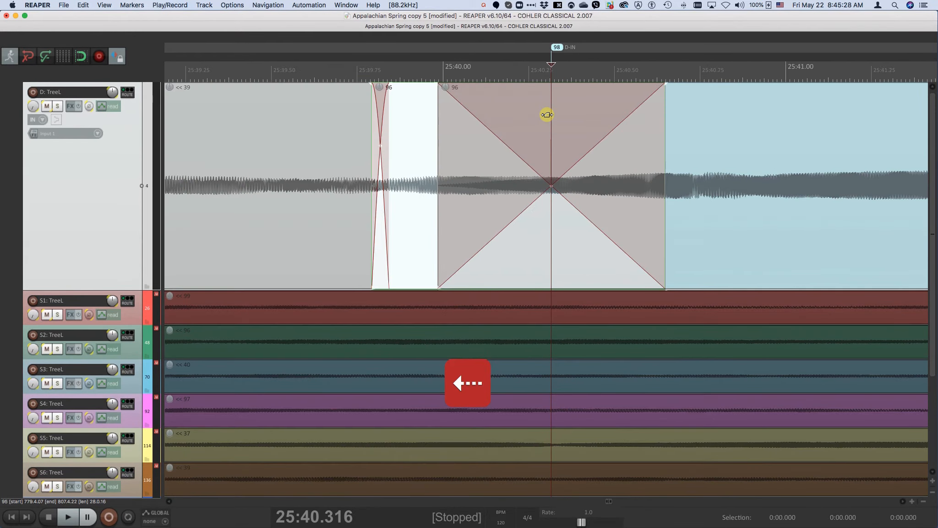
{"action": "key", "text": "Left"}
{"action": "key", "text": "Right"}
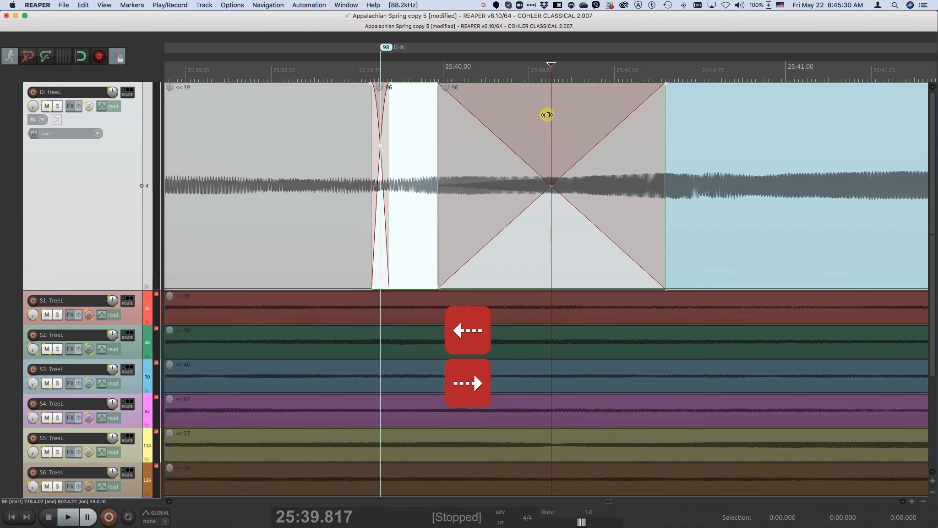
{"action": "key", "text": "Right"}
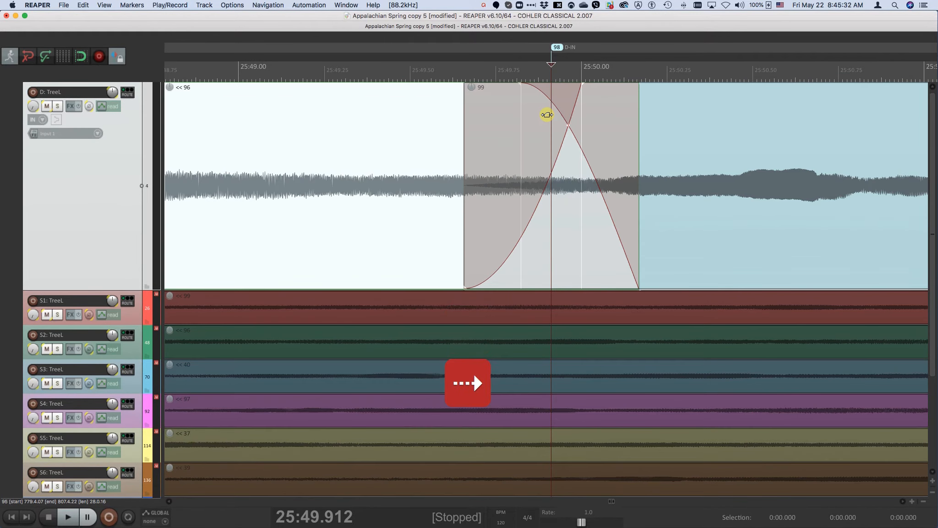
{"action": "key", "text": "Right"}
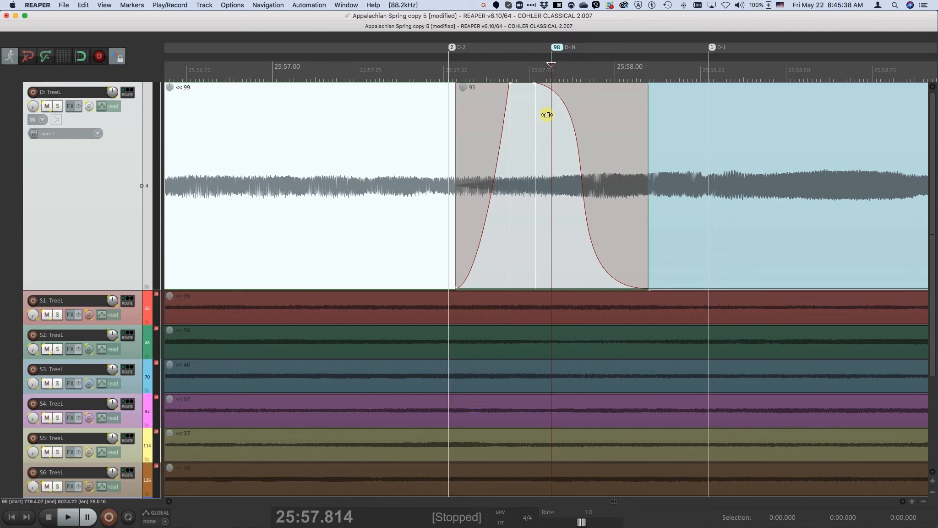
- From a wide view of the timeline, pick the crossfade at the start of item 39 and open it up close in the editor
{"action": "key", "text": "minus"}
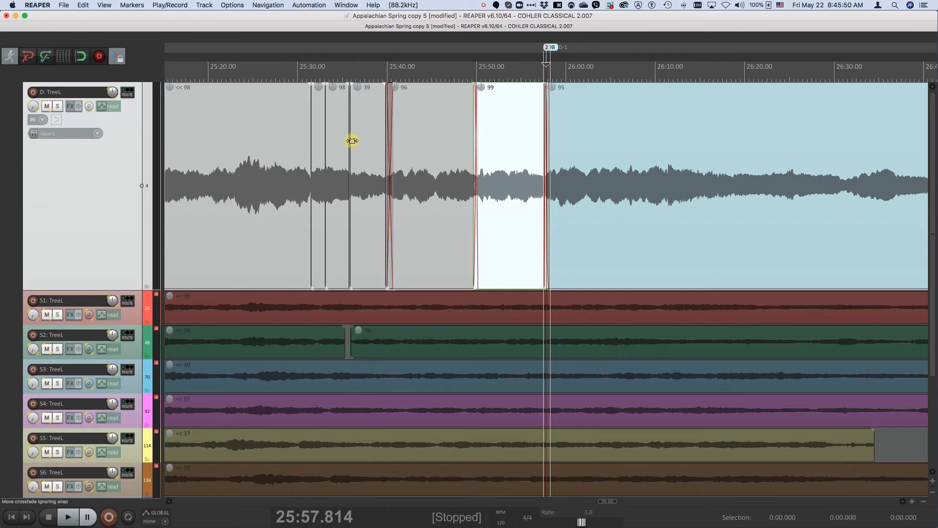
{"action": "key", "text": "z"}
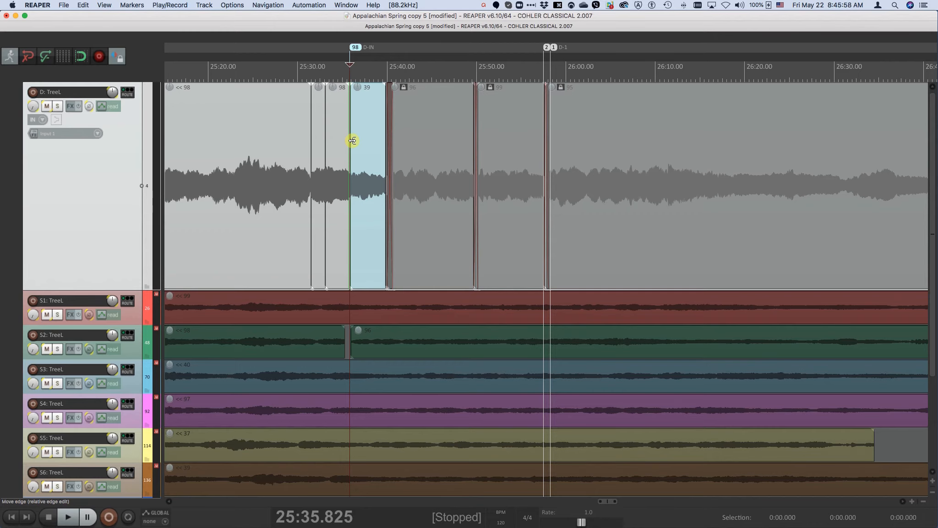
{"action": "key", "text": "f"}
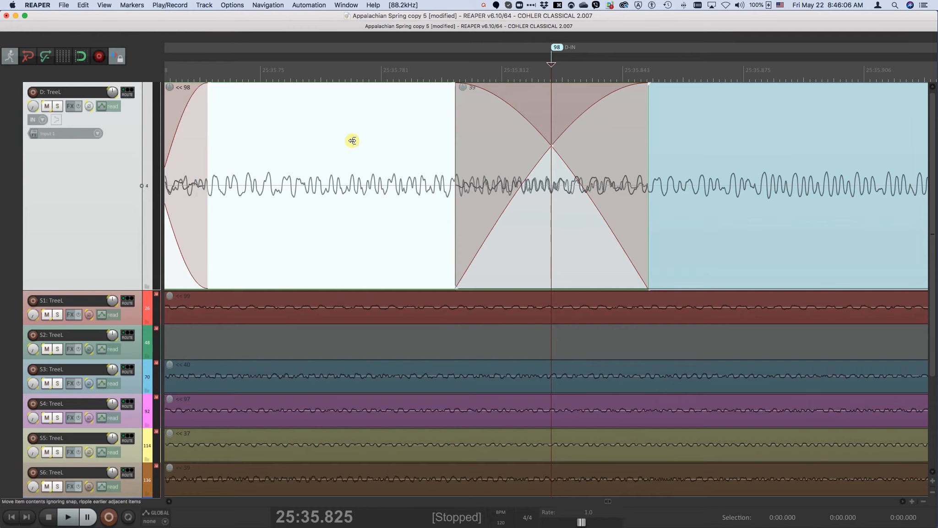
- Move the view away from item 39's crossfade to earlier material, at close and then wider magnification
{"action": "scroll", "coordinate": [352, 141], "scroll_direction": "left", "scroll_amount": 15}
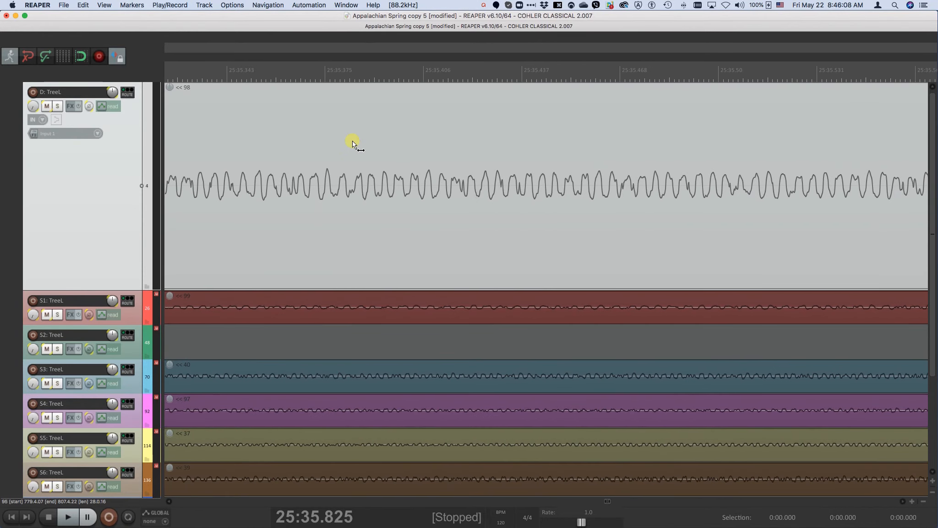
{"action": "key", "text": "minus"}
{"action": "key", "text": "minus"}
{"action": "key", "text": "minus"}
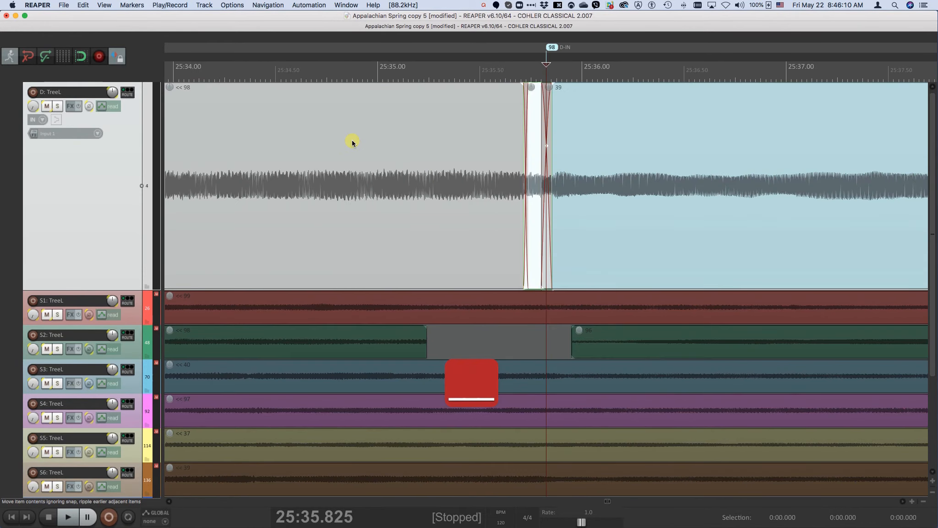
{"action": "scroll", "coordinate": [352, 142], "scroll_direction": "left", "scroll_amount": 20}
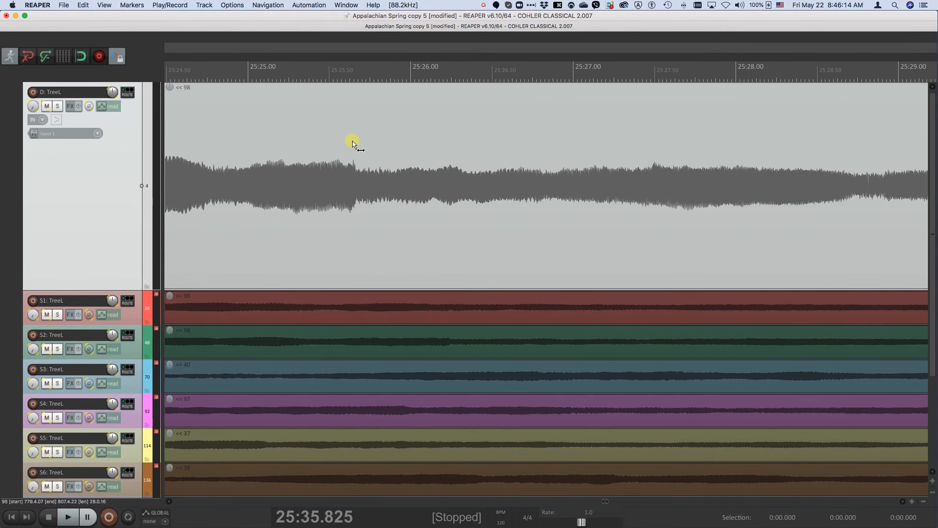
- Bring item 39's starting crossfade back to centre at close magnification, then undo the last change
{"action": "key", "text": "z"}
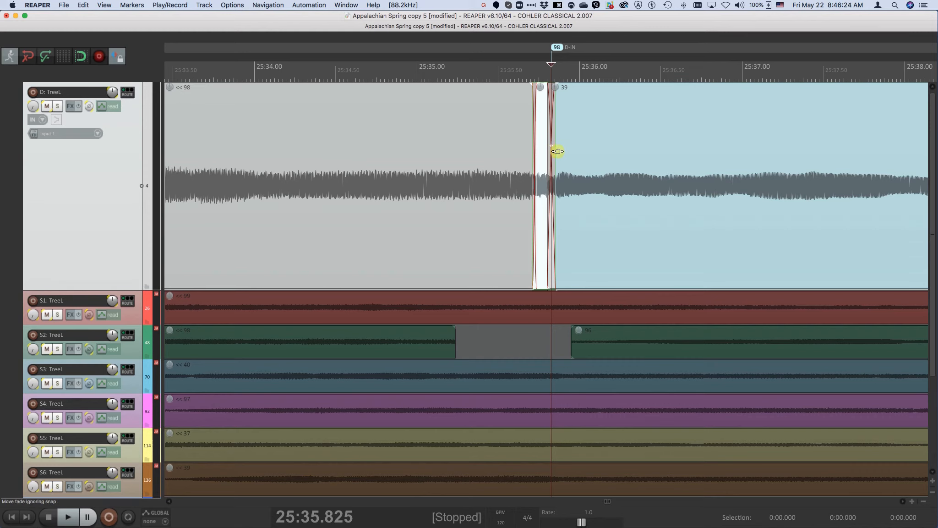
{"action": "key", "text": "f"}
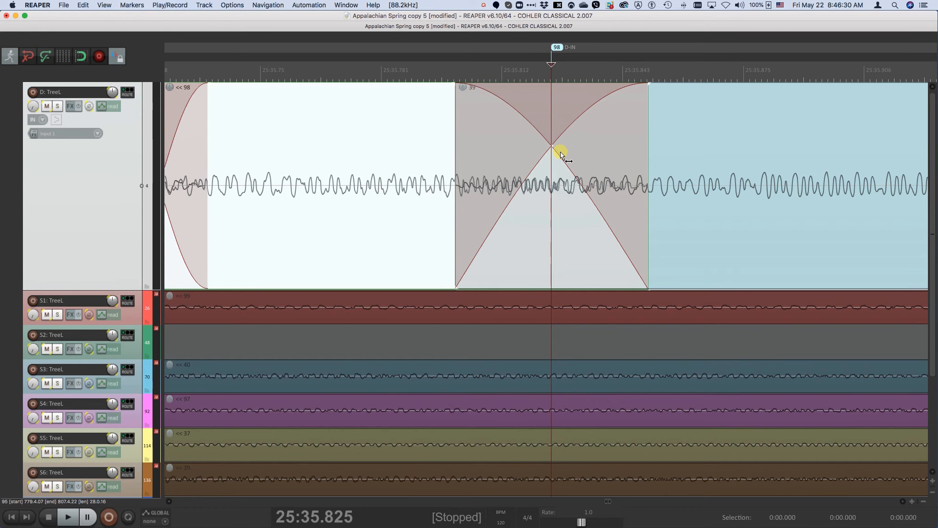
{"action": "key", "text": "super+z"}
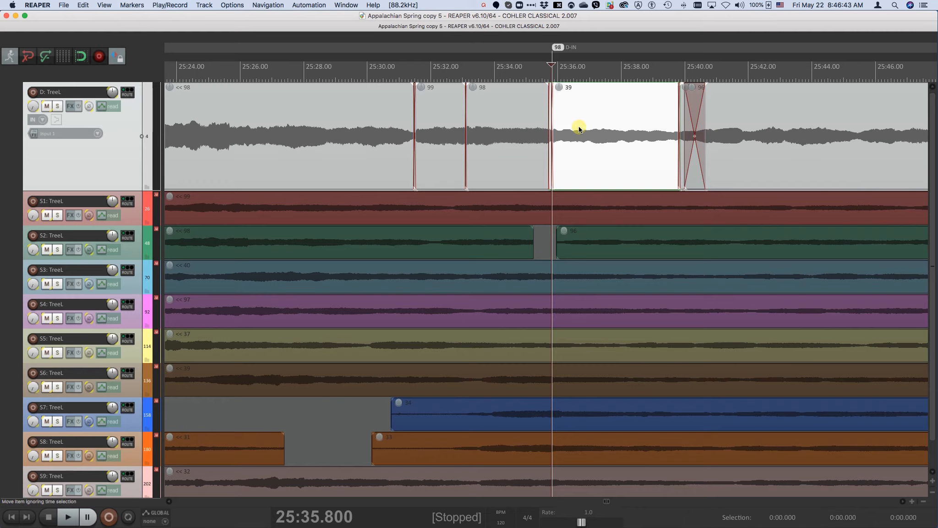
- Bring up the crossfade between items 99 and 95 in close view and open it in the Crossfade Editor
{"action": "scroll", "coordinate": [579, 129], "scroll_direction": "right", "scroll_amount": 10}
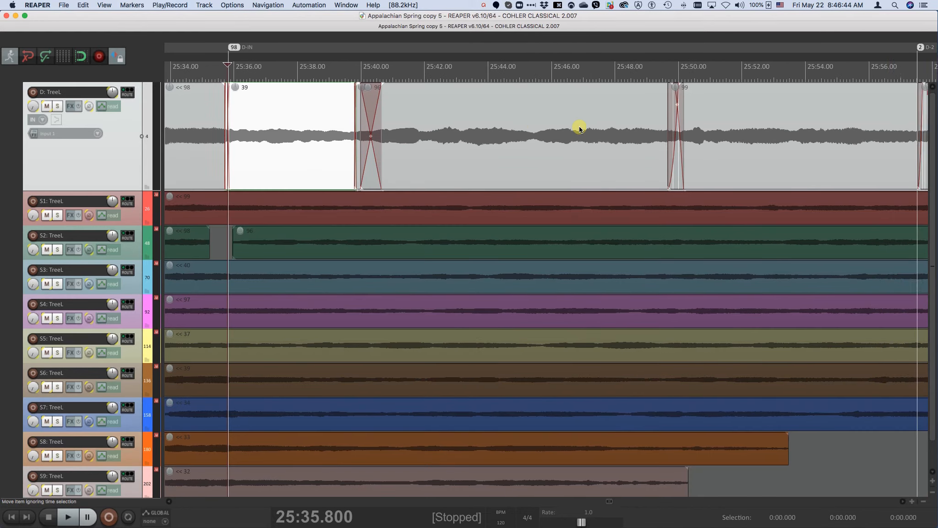
{"action": "scroll", "coordinate": [579, 128], "scroll_direction": "right", "scroll_amount": 5}
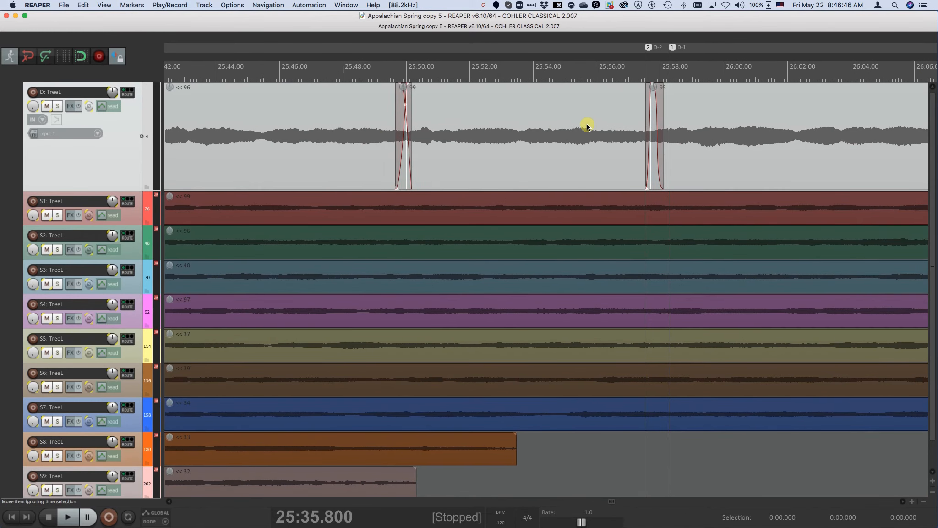
{"action": "key", "text": "f"}
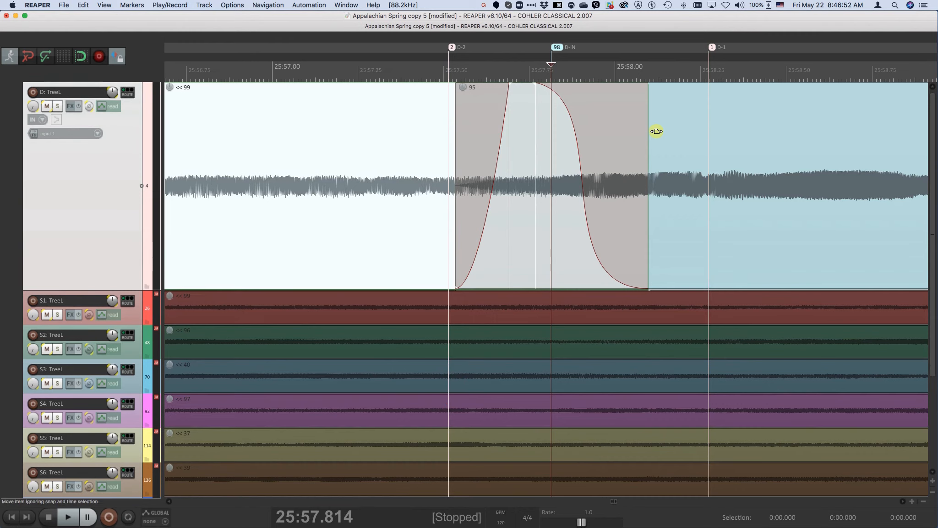
{"action": "key", "text": "f"}
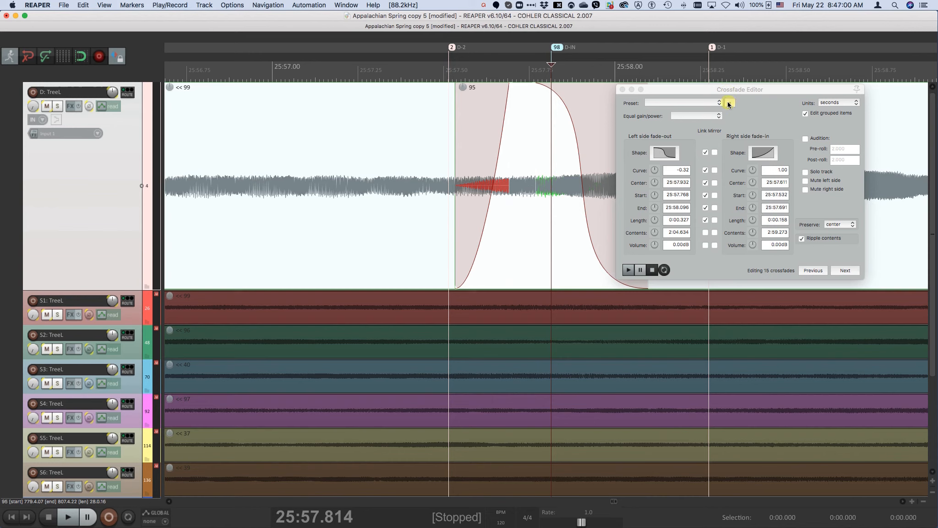
- Save the 99–95 crossfade's settings as a preset named "Strange crossfade", including the crossfade length, and close the editor
{"action": "left_click", "coordinate": [729, 103]}
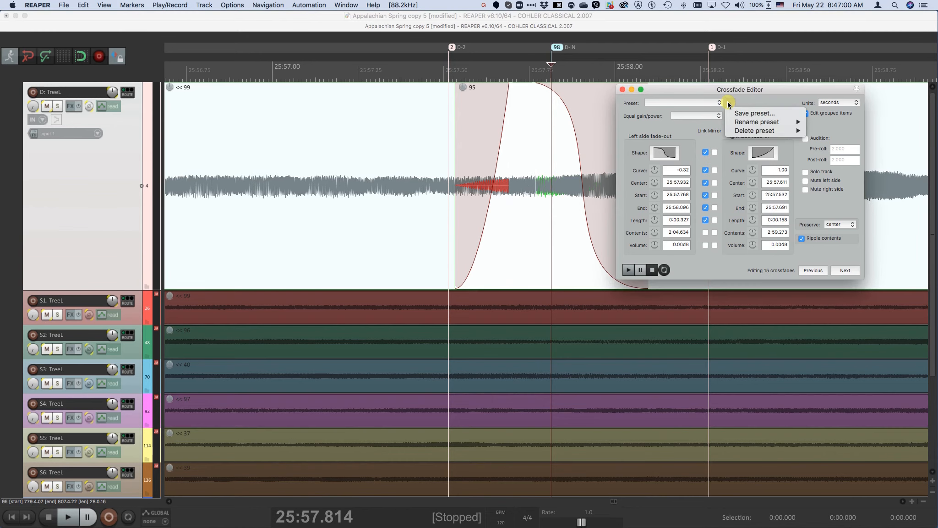
{"action": "left_click", "coordinate": [743, 113]}
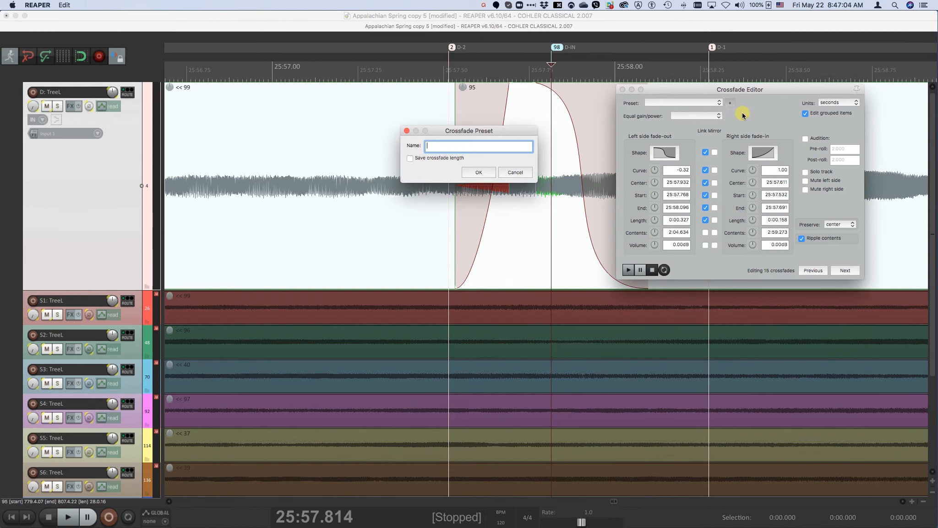
{"action": "type", "text": "Strange "}
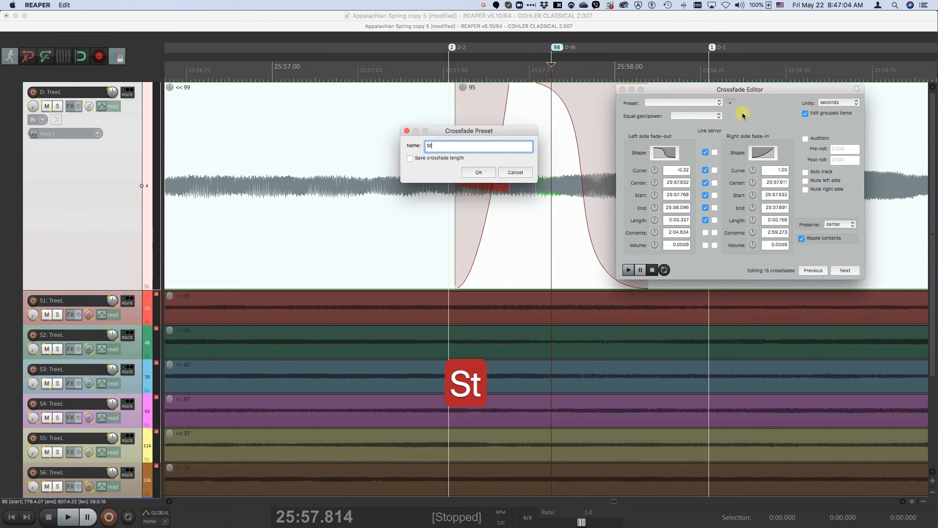
{"action": "type", "text": "crossfade"}
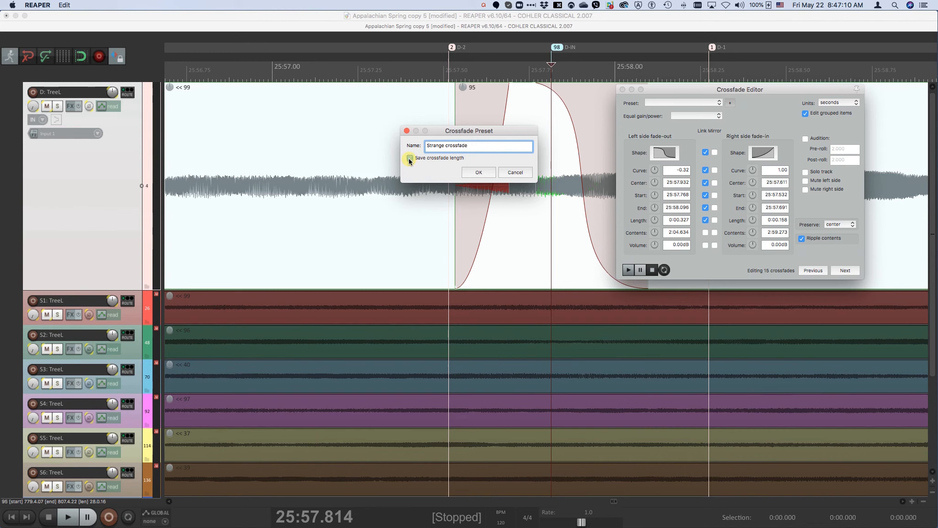
{"action": "left_click", "coordinate": [409, 159]}
{"action": "left_click", "coordinate": [483, 173]}
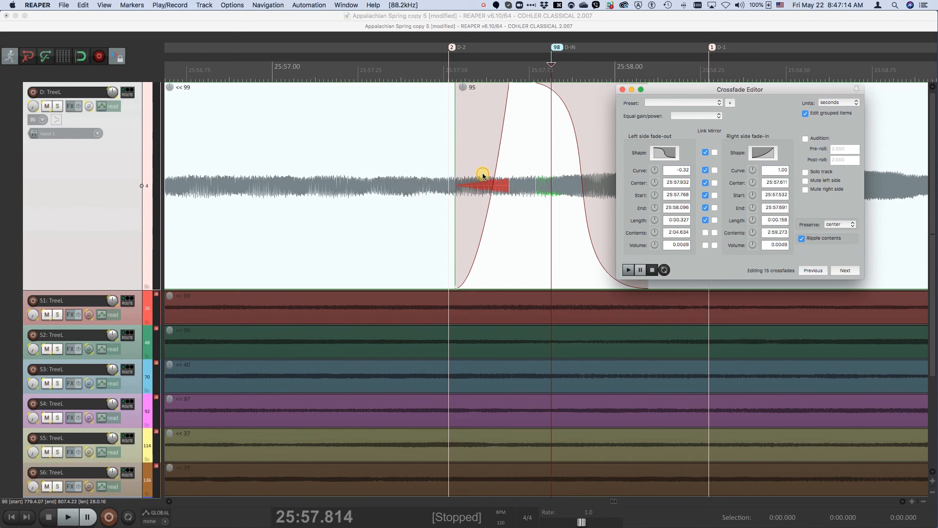
{"action": "key", "text": "f"}
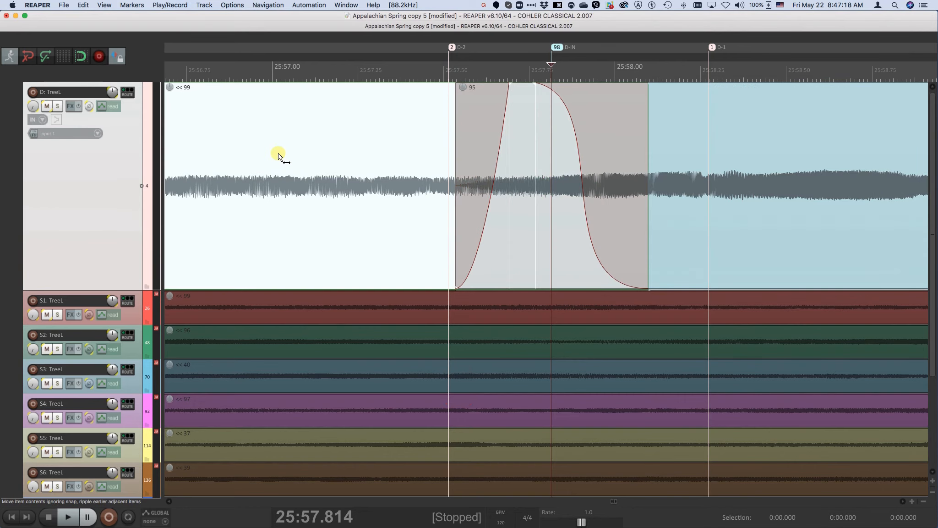
- Split item 99 with a crossfade at 25:57.017, ahead of the 99–95 crossfade, and open the new crossfade in the Crossfade Editor
{"action": "left_click", "coordinate": [278, 156]}
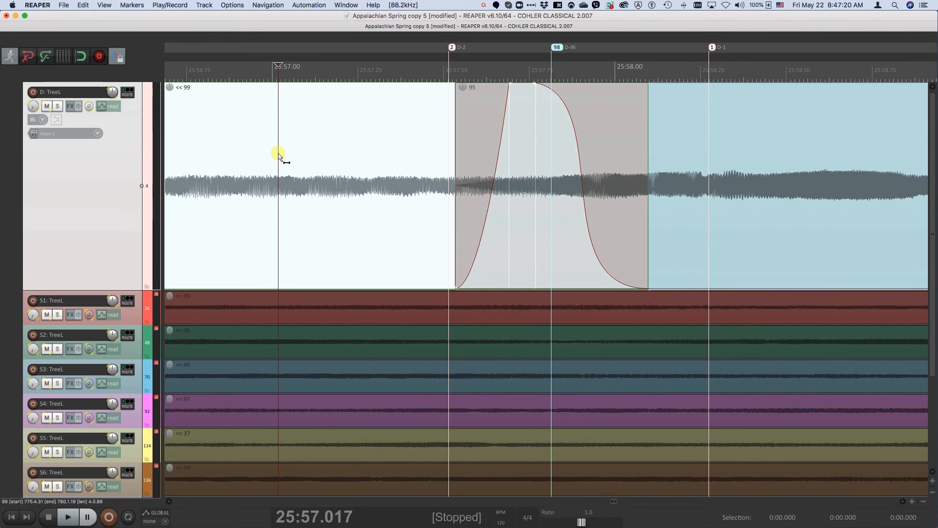
{"action": "key", "text": "ctrl+alt+super+x"}
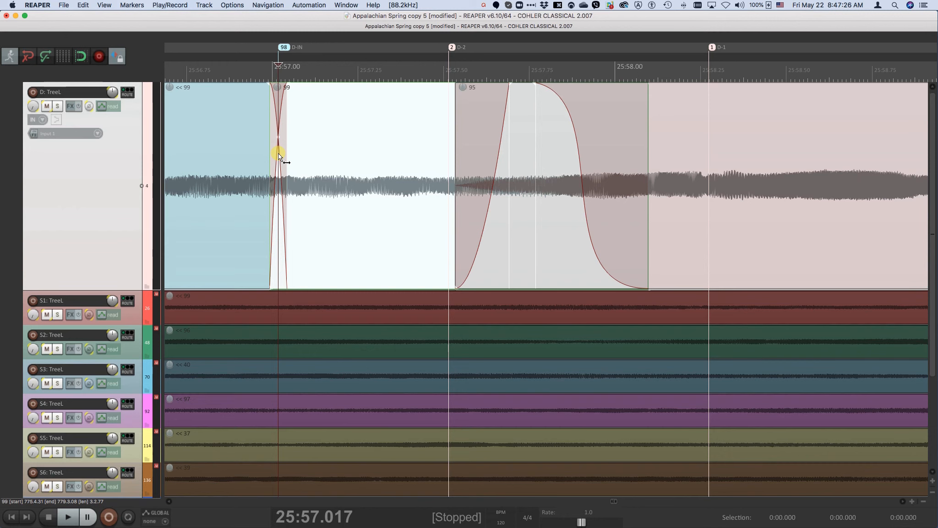
{"action": "key", "text": "f"}
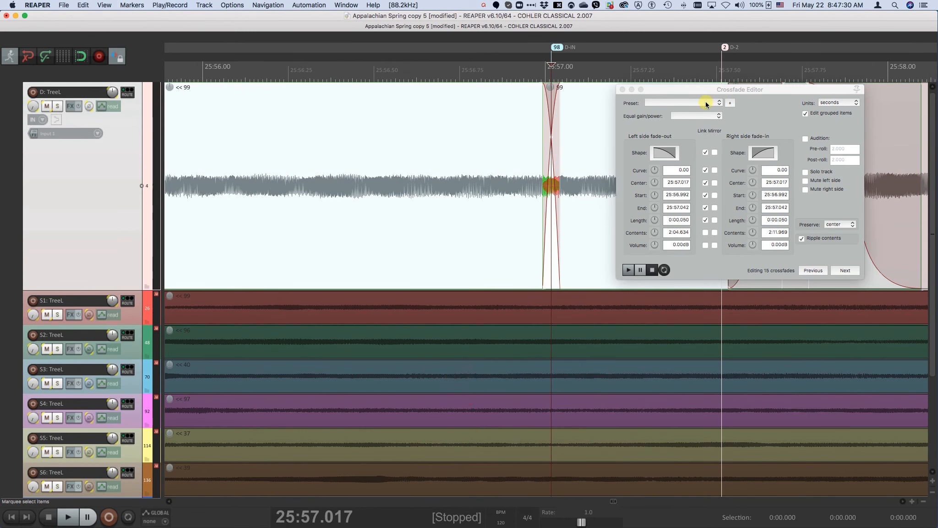
- Apply the "Strange crossfade" preset to the new crossfade within item 99, close the editor and leave the close-up crossfade view
{"action": "left_click", "coordinate": [706, 105]}
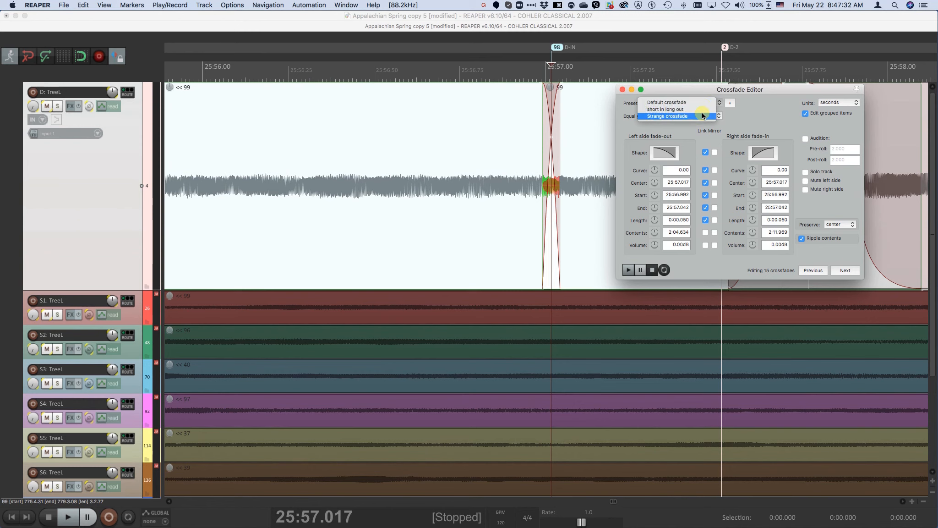
{"action": "left_click", "coordinate": [703, 115]}
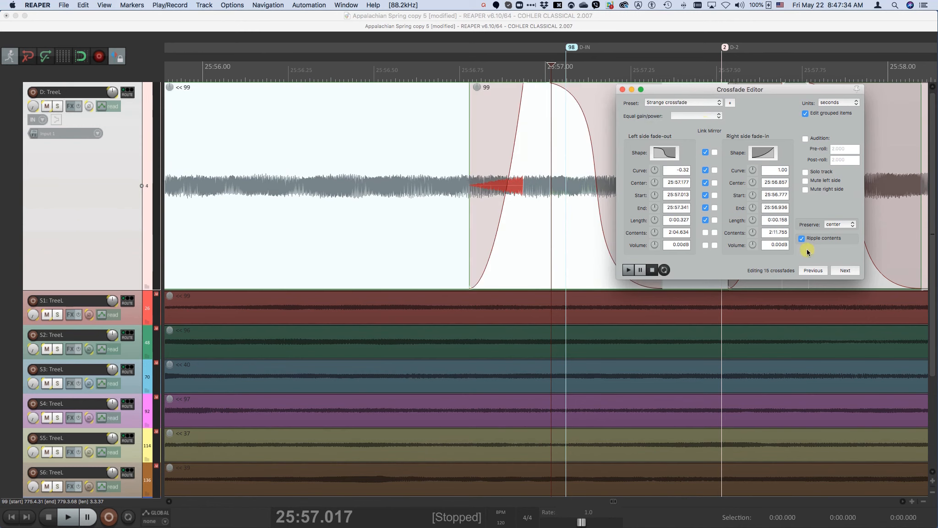
{"action": "key", "text": "f"}
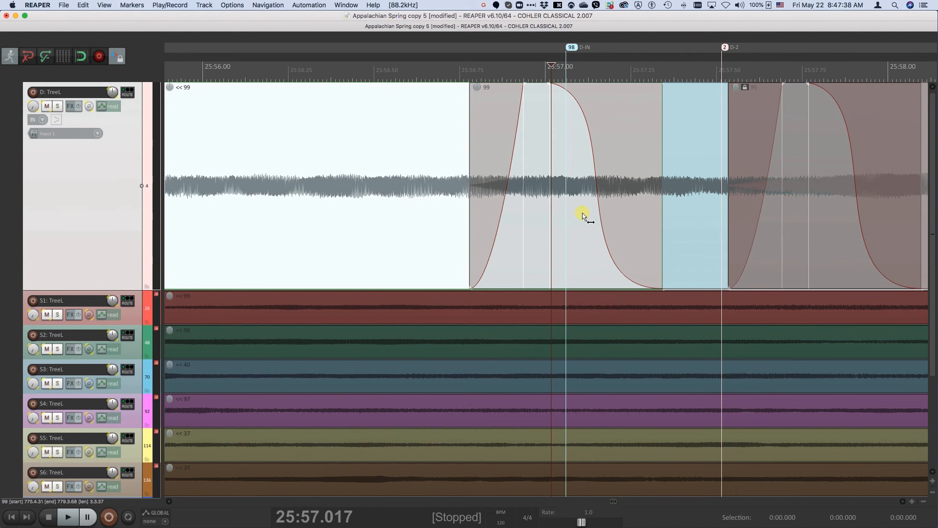
{"action": "scroll", "coordinate": [583, 215], "scroll_direction": "down", "scroll_amount": 3}
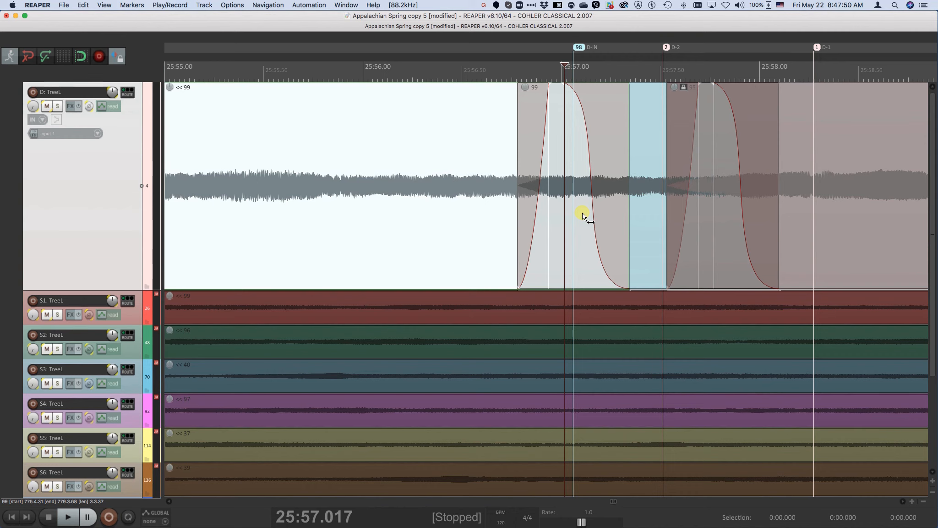
{"action": "key", "text": "super+z"}
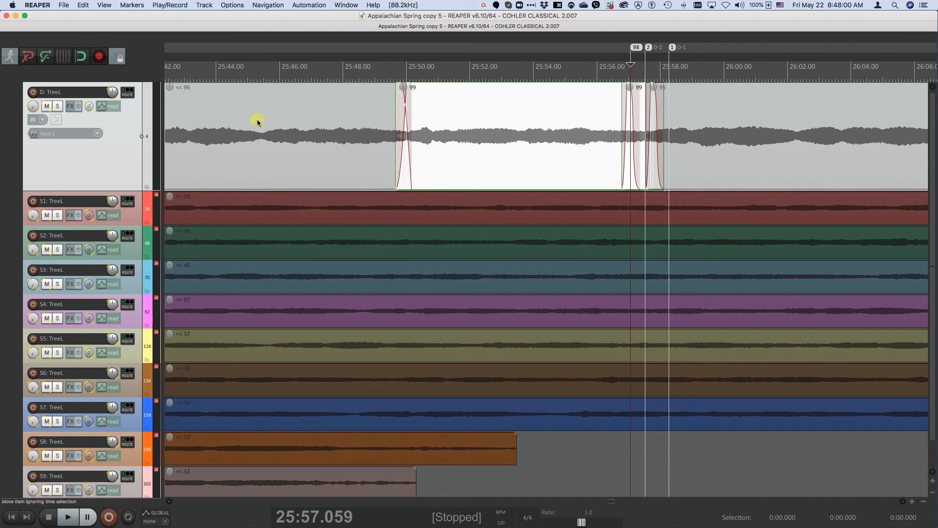
- Play from about 25:43.3 in item 96, viewing the 96–99 and 99–95 crossfades up close during playback, and stop in the wide view
{"action": "left_click", "coordinate": [193, 111]}
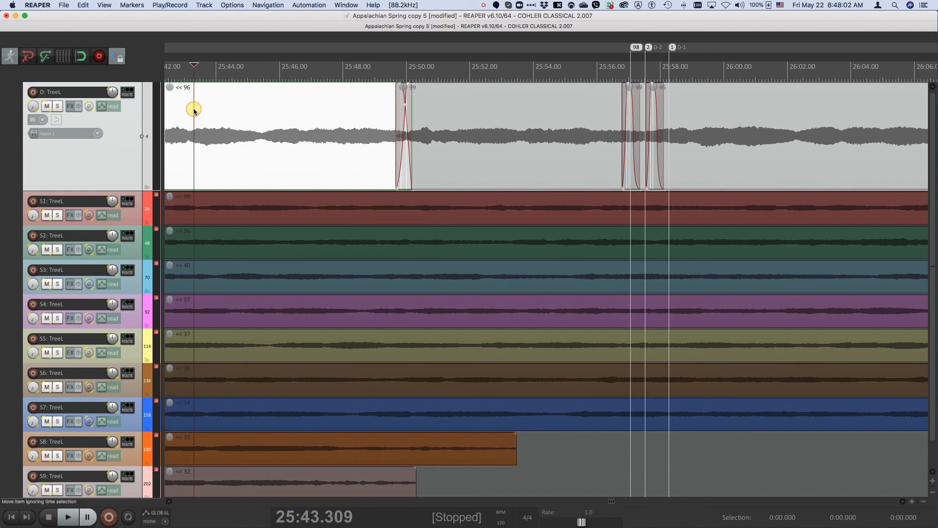
{"action": "key", "text": "space"}
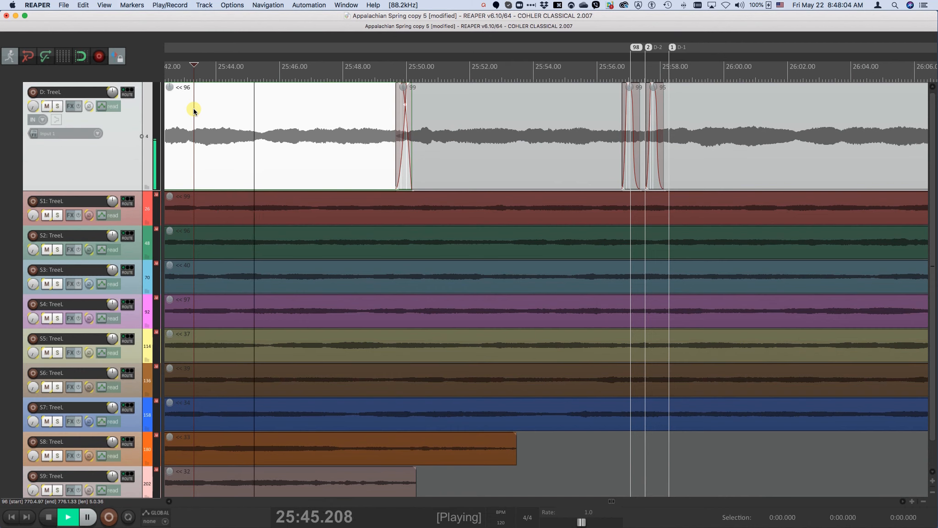
{"action": "key", "text": "f"}
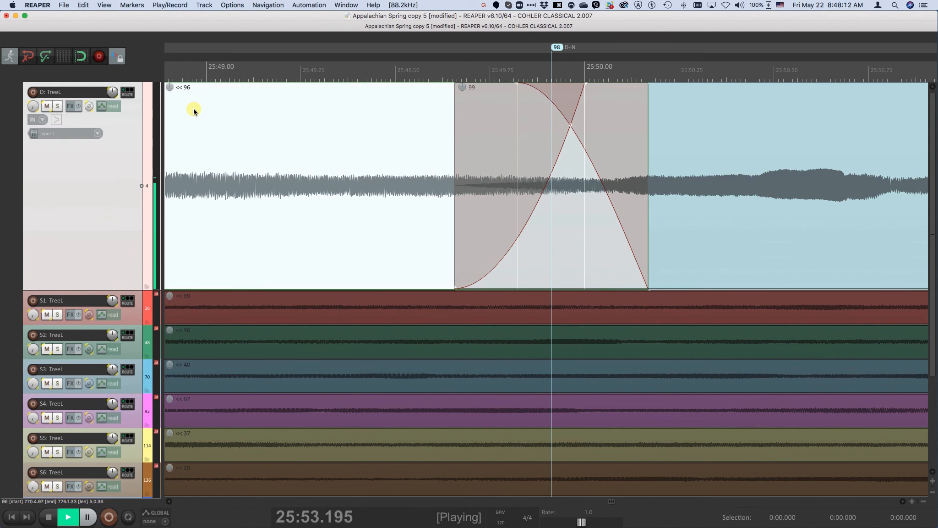
{"action": "key", "text": "super+z"}
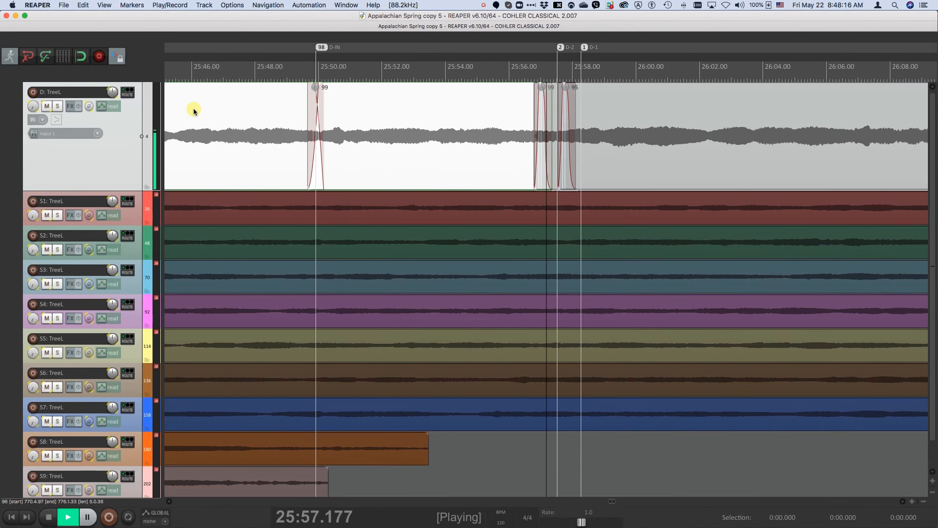
{"action": "key", "text": "f"}
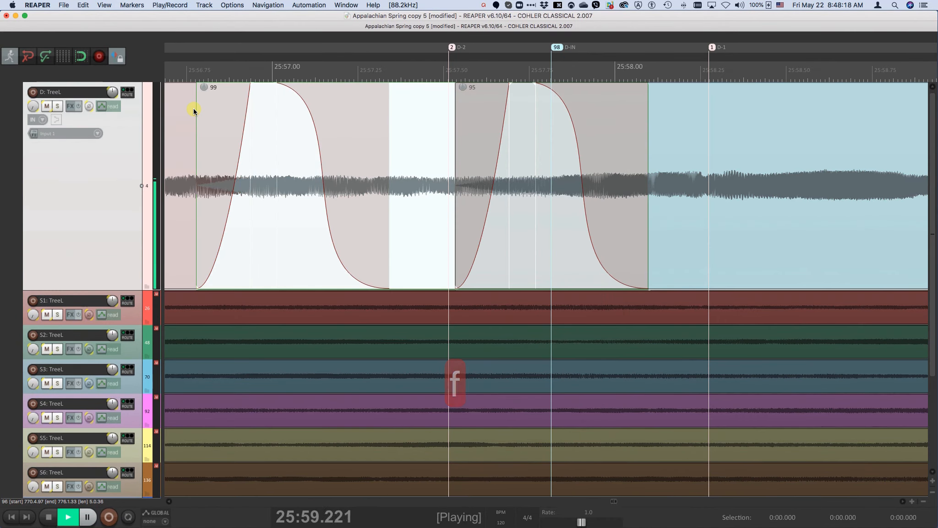
{"action": "key", "text": "super+z"}
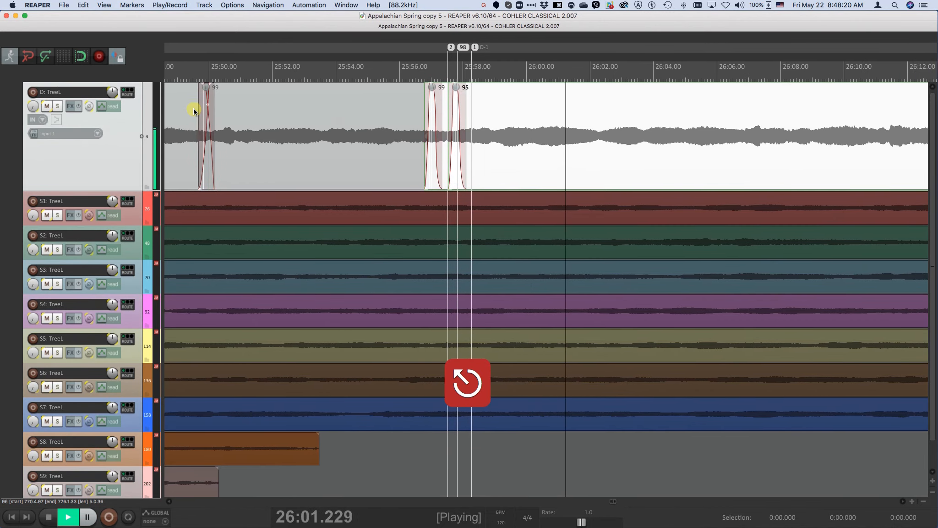
{"action": "key", "text": "space"}
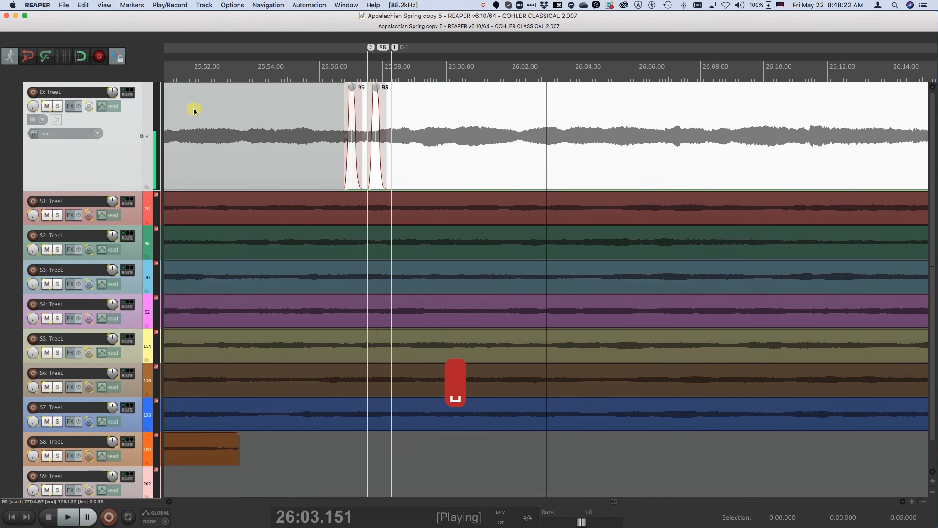